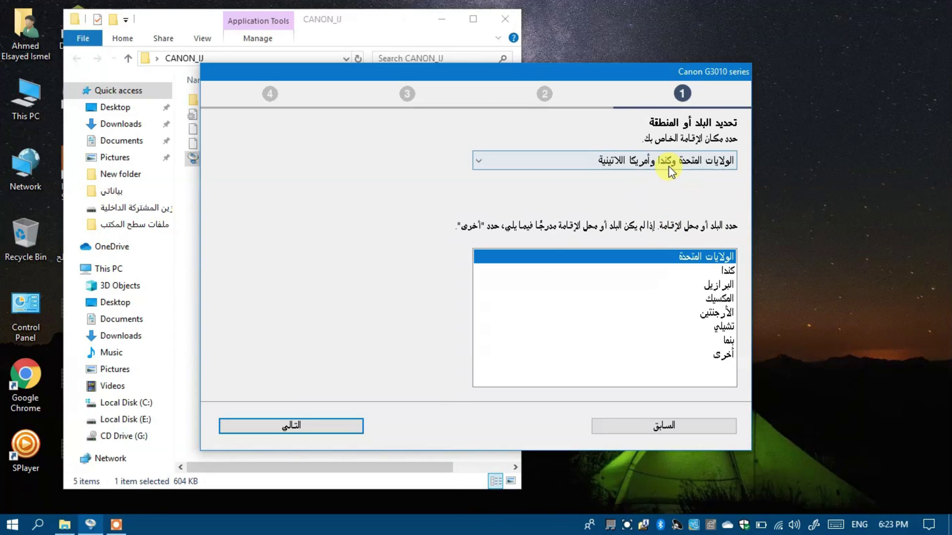
- Choose أخرى (Other) as the country of residence and accept the installer's agreements, including the Extended Survey Program
left_click(721, 356)
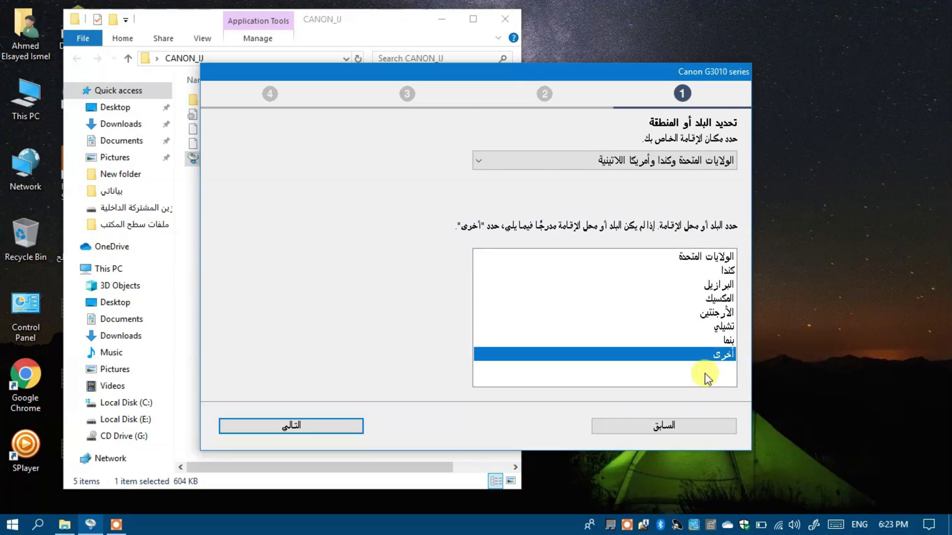
left_click(354, 427)
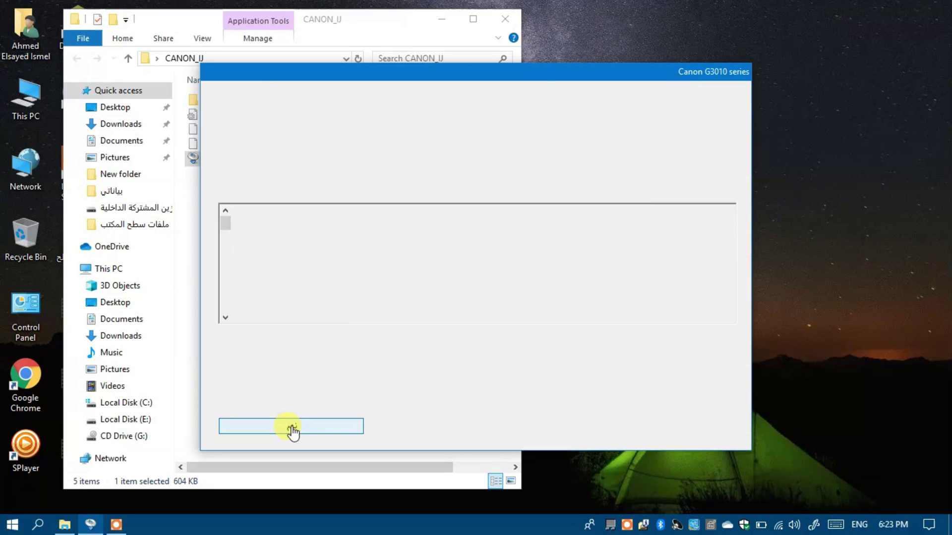
left_click(331, 434)
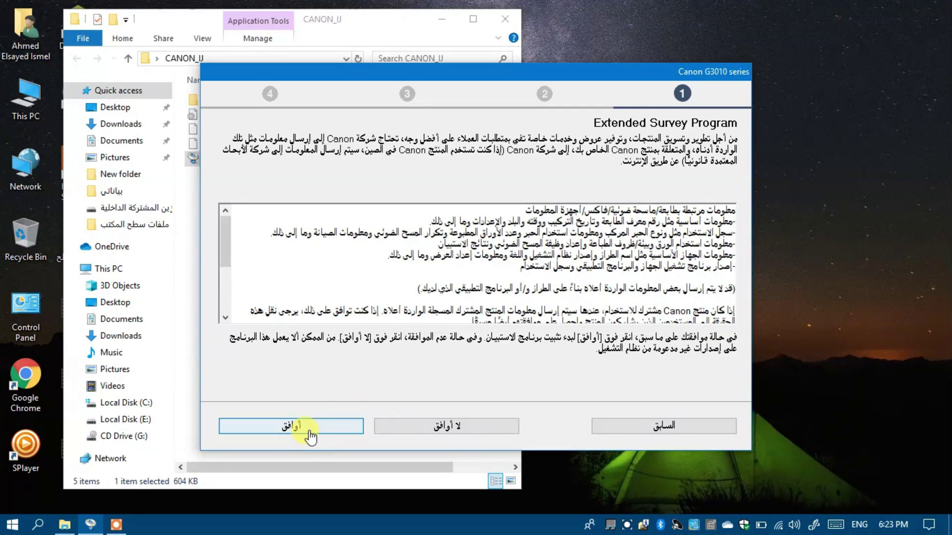
left_click(304, 434)
left_click(292, 427)
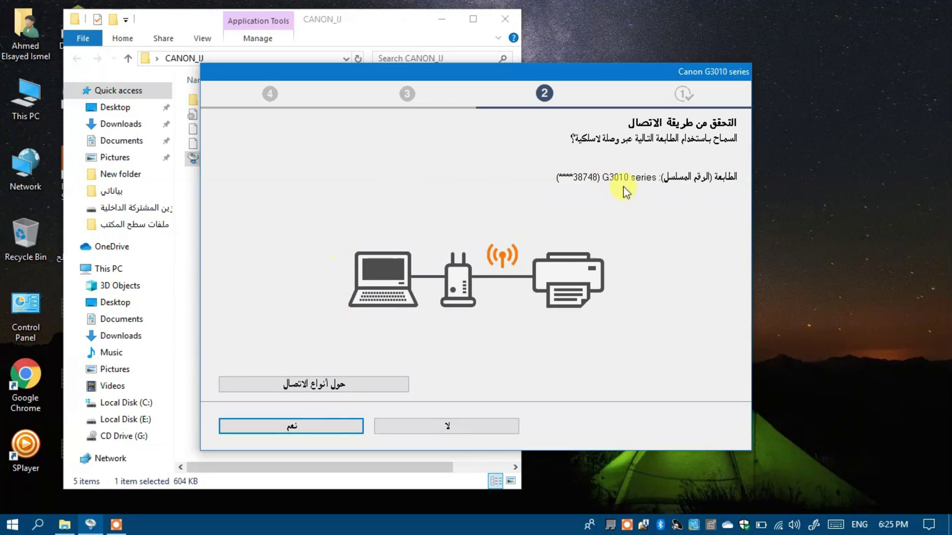
- Decline the suggested connection, choose the wireless LAN method, and select the G3010 series printer from the IPv4 device list
left_click(452, 427)
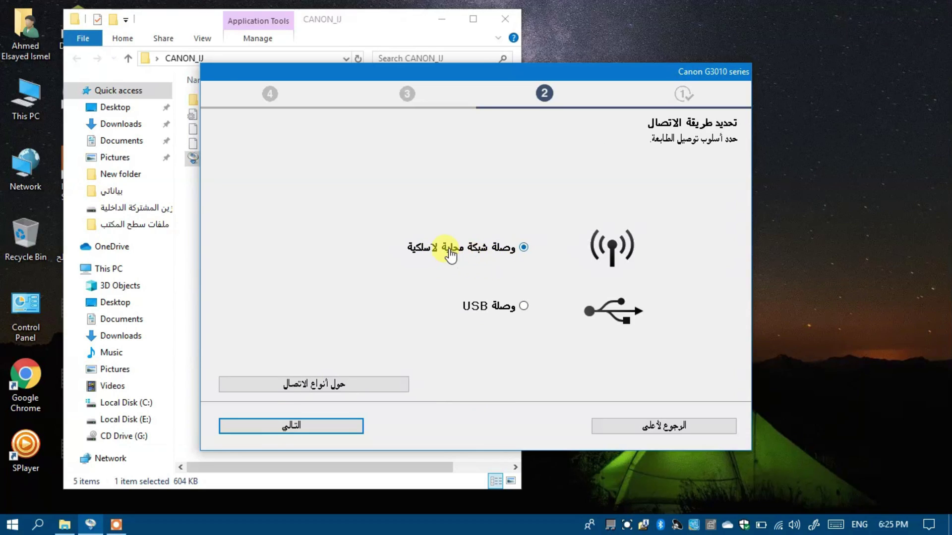
left_click(328, 429)
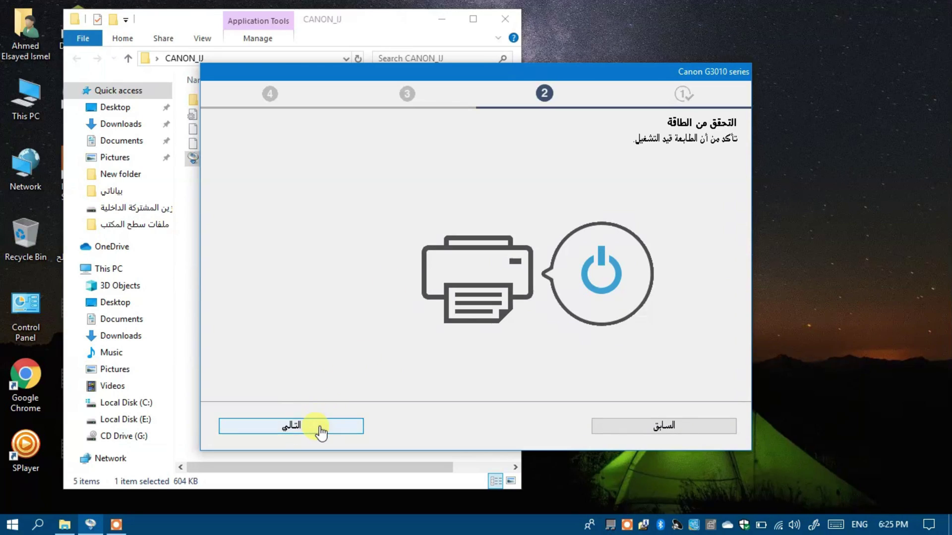
left_click(317, 431)
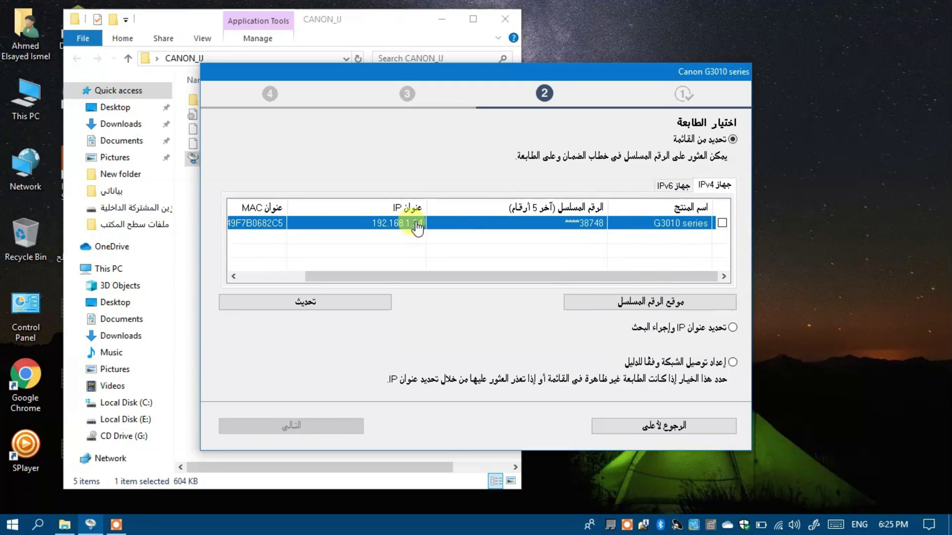
left_click(722, 223)
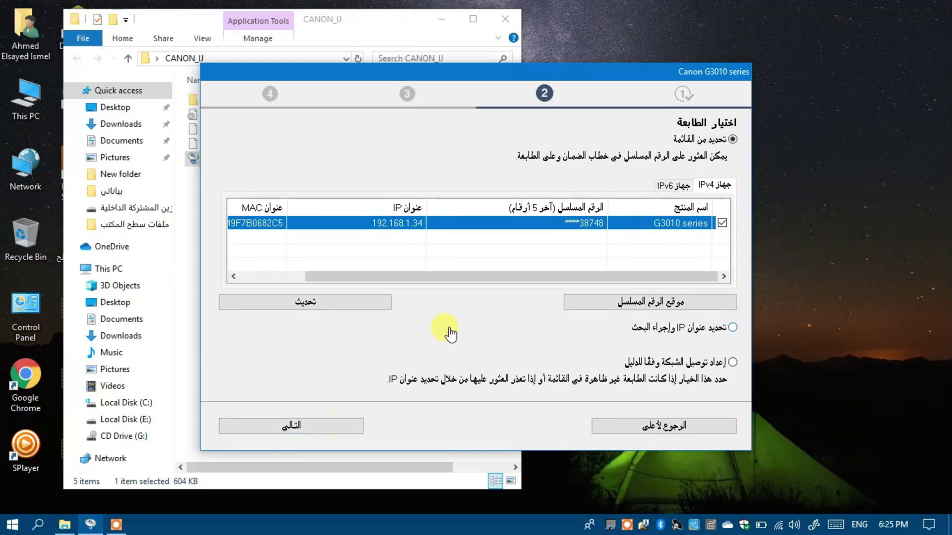
left_click(304, 424)
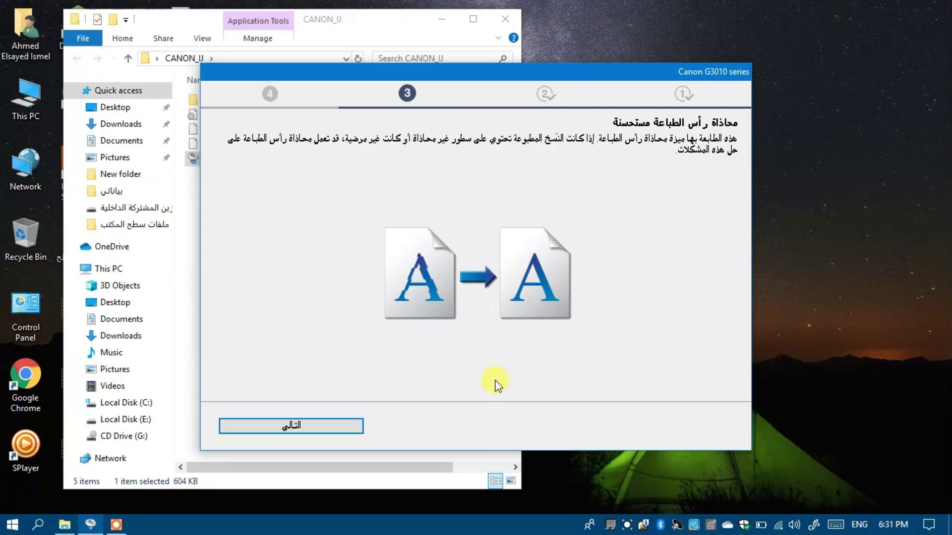
- Continue past the print head alignment and test print pages without printing a test page
left_click(308, 426)
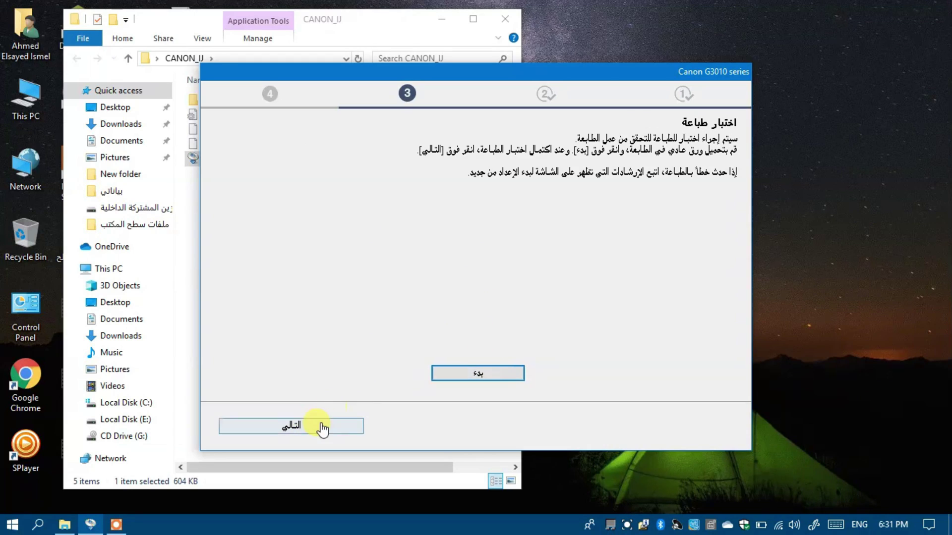
left_click(305, 427)
left_click(307, 427)
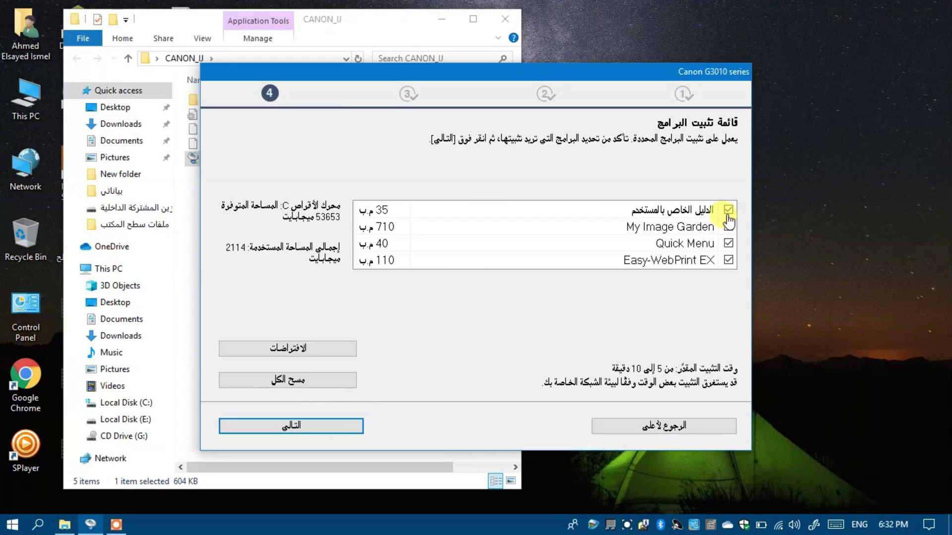
- Exclude the user manual from the software list, install the remaining programs, skip the smartphone instructions, and finish the installer
left_click(726, 210)
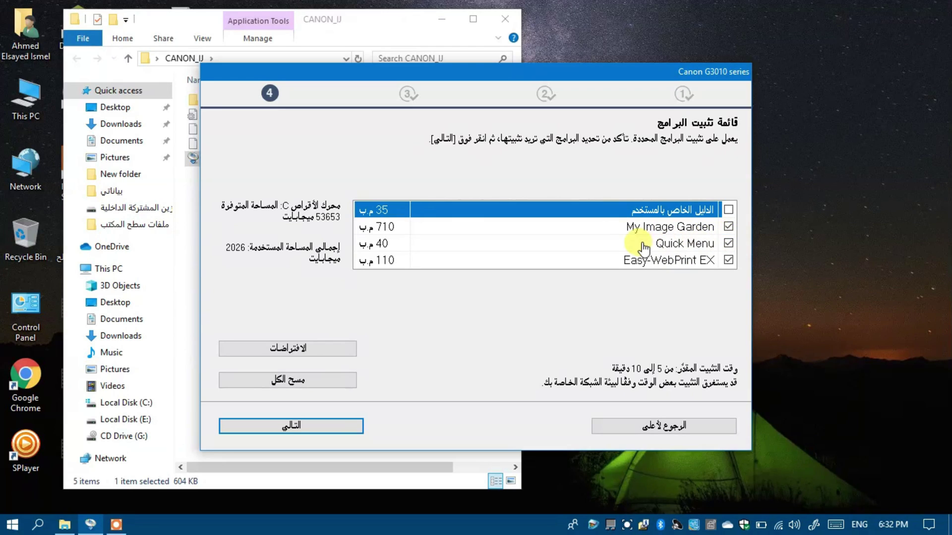
left_click(334, 426)
left_click(450, 303)
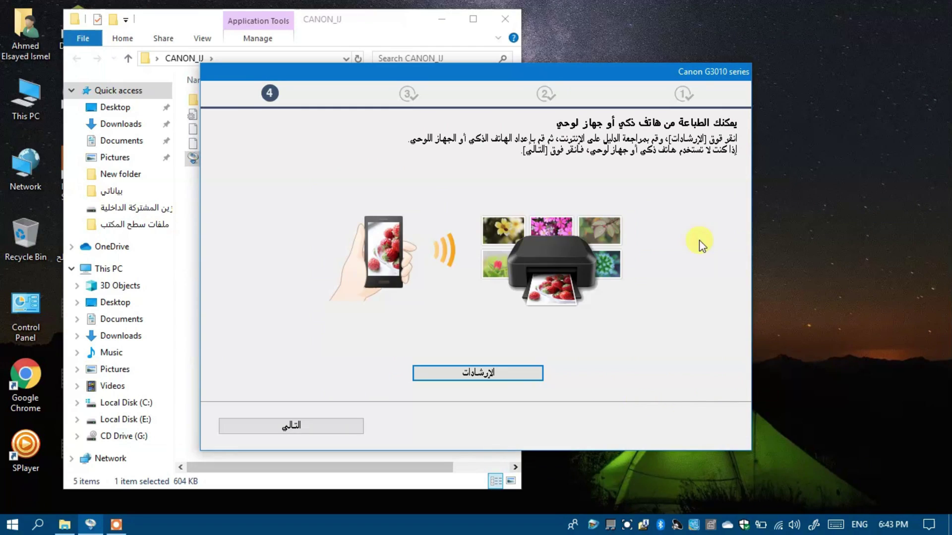
left_click(352, 432)
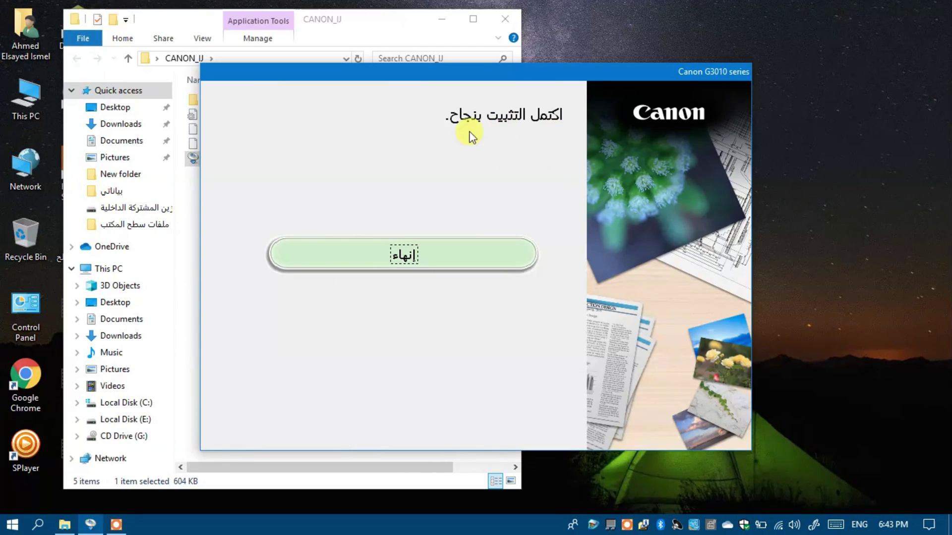
left_click(449, 239)
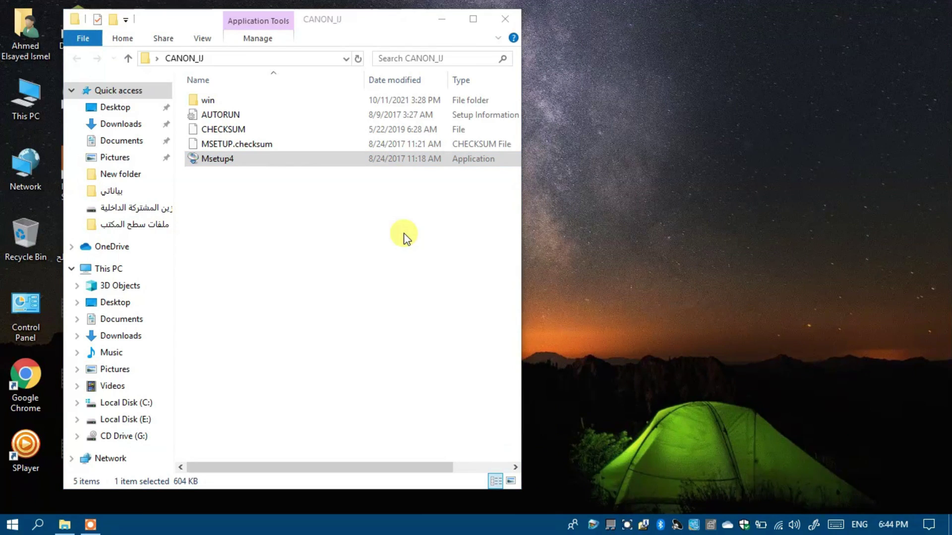
- Move the CANON_IJ window clear of the desktop icons and open Devices and Printers from Control Panel
left_click_drag(314, 16, 453, 45)
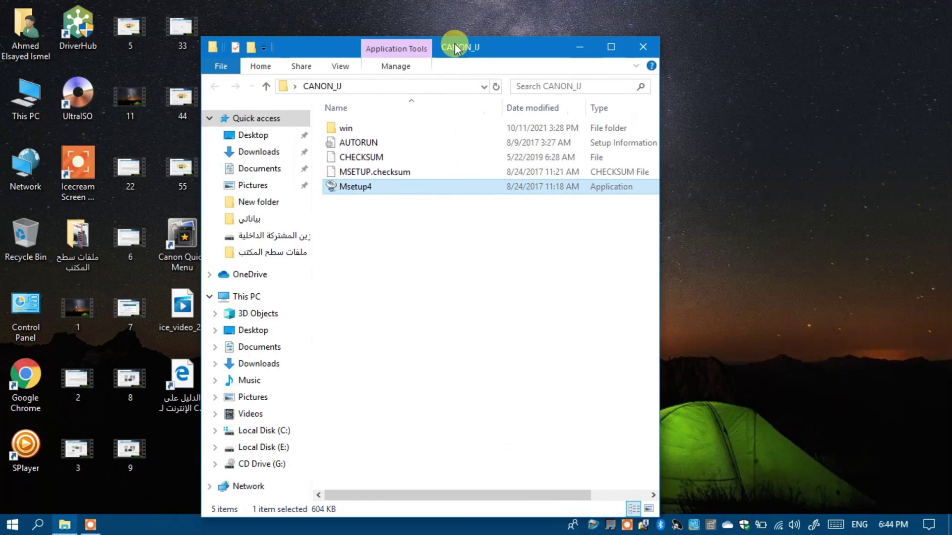
left_click(18, 310)
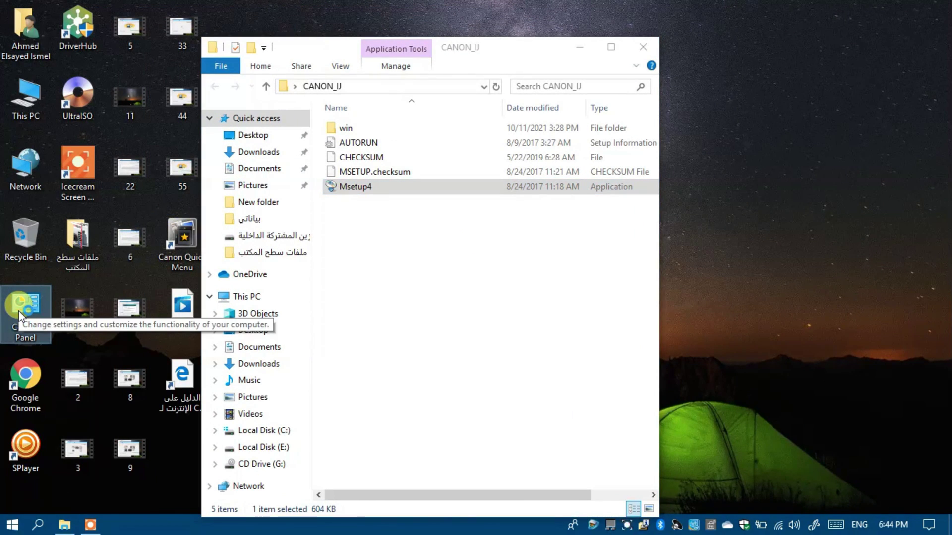
double_click(19, 310)
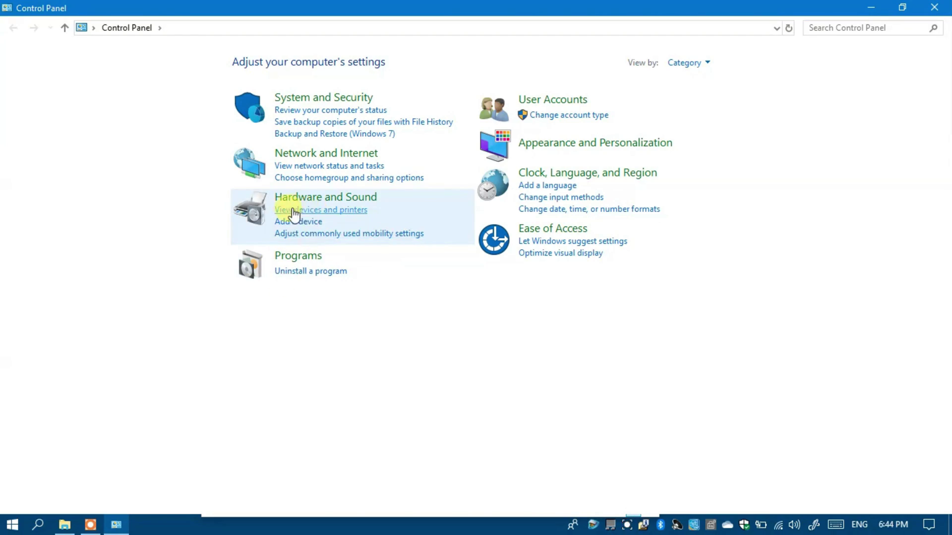
left_click(315, 209)
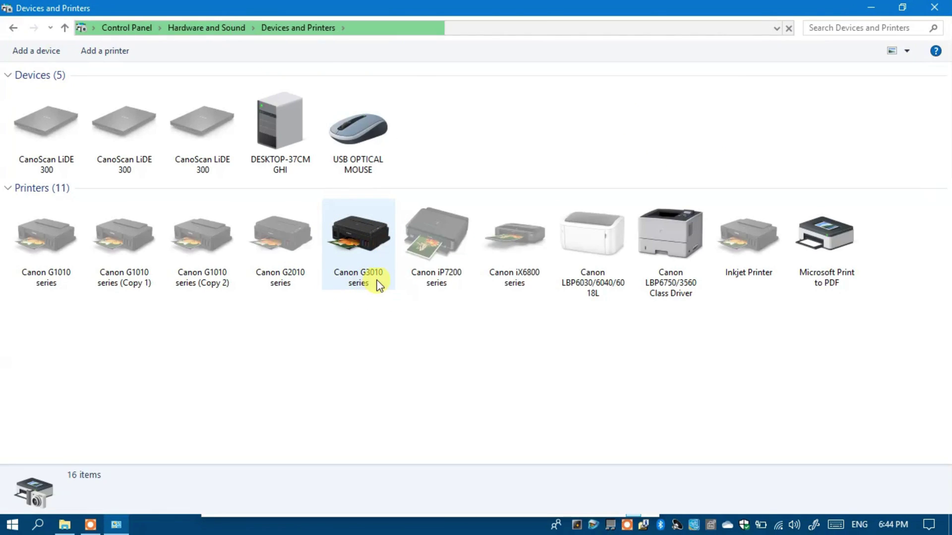
- Set the paper size to A4 in the Canon G3010 series printing preferences and save the change
left_click(363, 261)
right_click(364, 261)
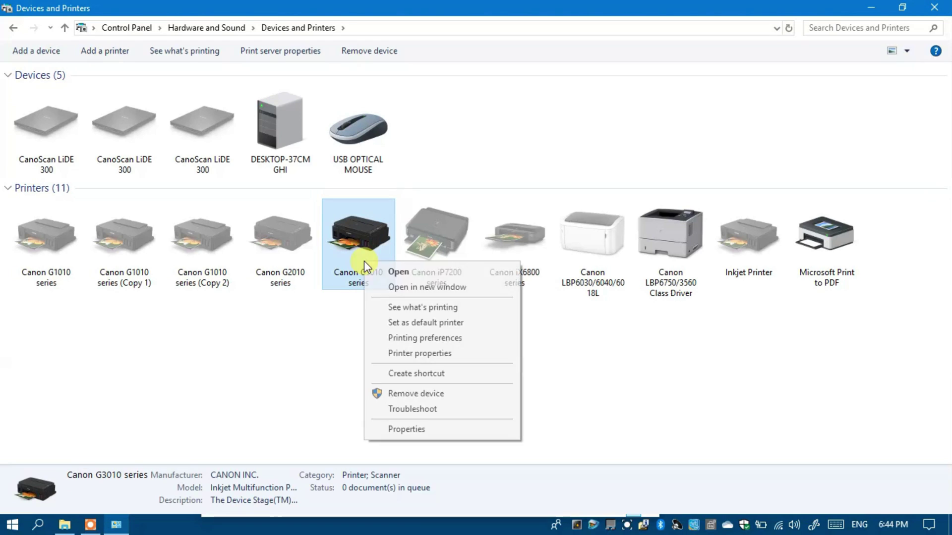
left_click(399, 339)
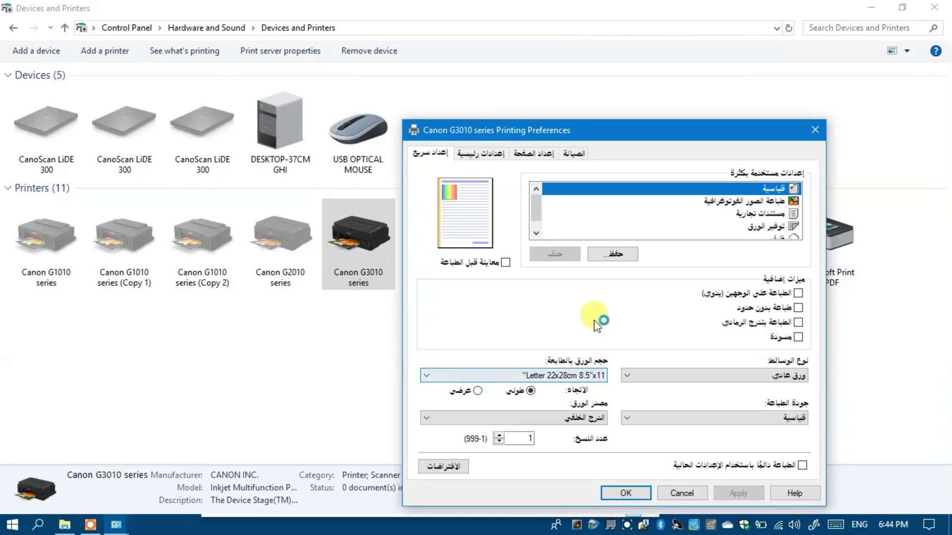
left_click(575, 375)
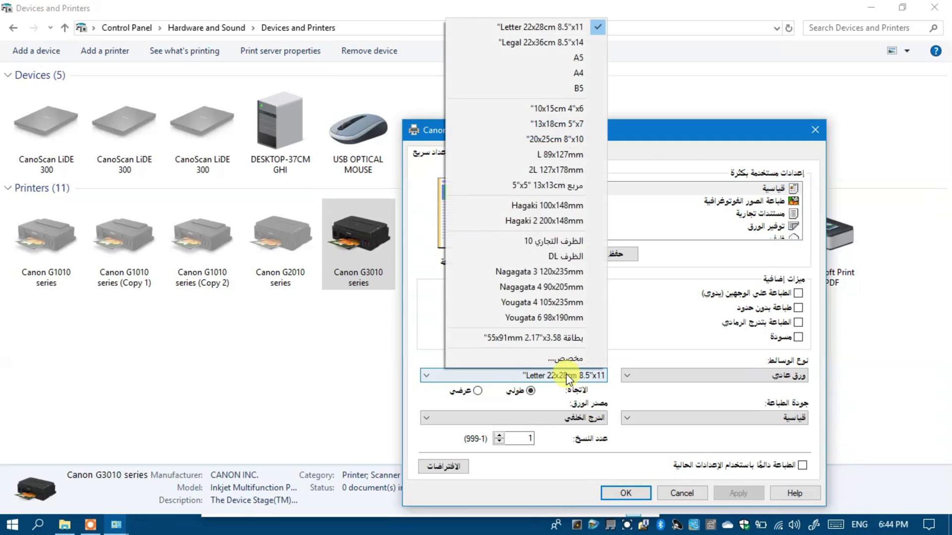
left_click(560, 74)
left_click(736, 493)
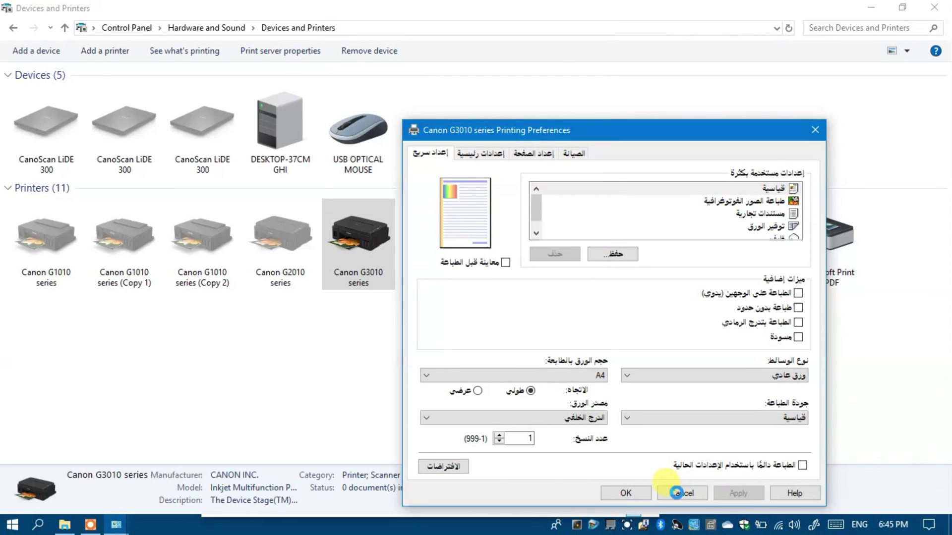
left_click(632, 495)
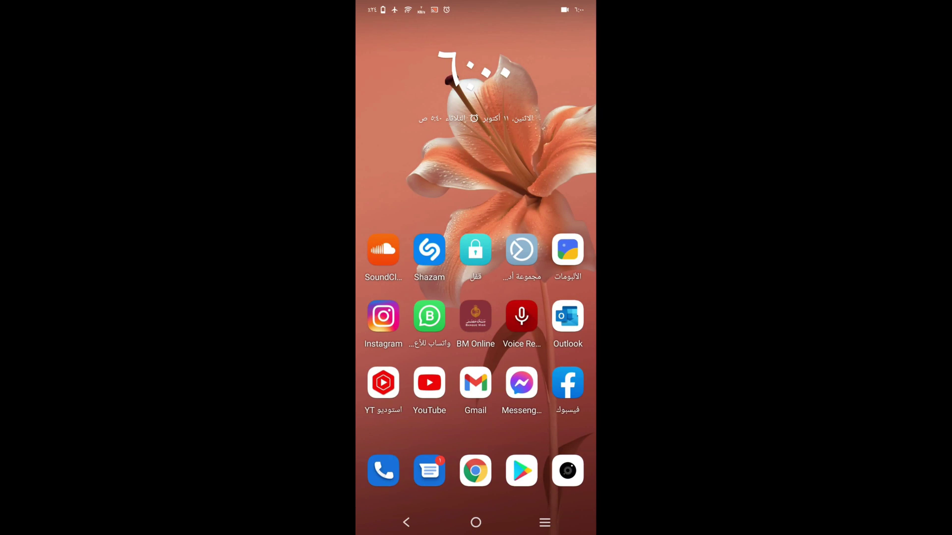
- Switch to Google Play on the phone and search for "canon"
left_click(521, 470)
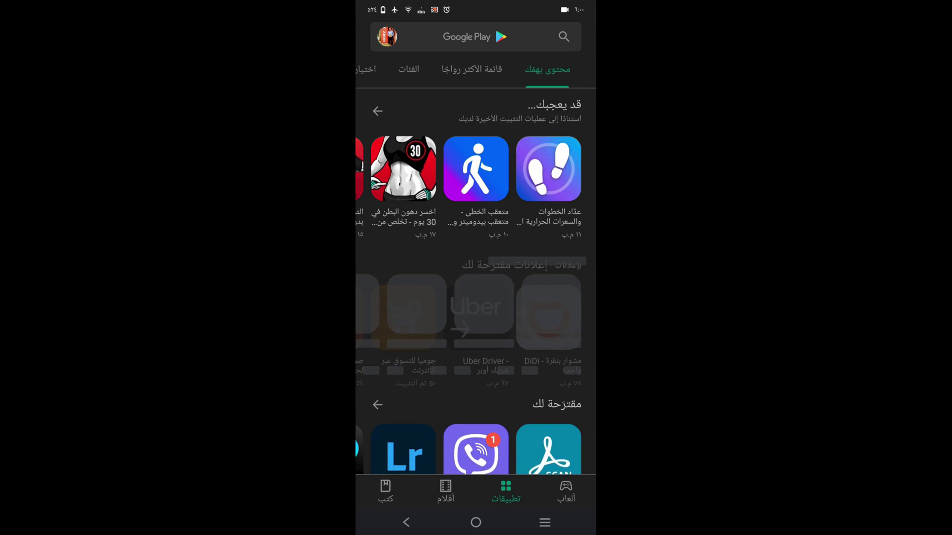
left_click(407, 40)
left_click(429, 489)
left_click(429, 488)
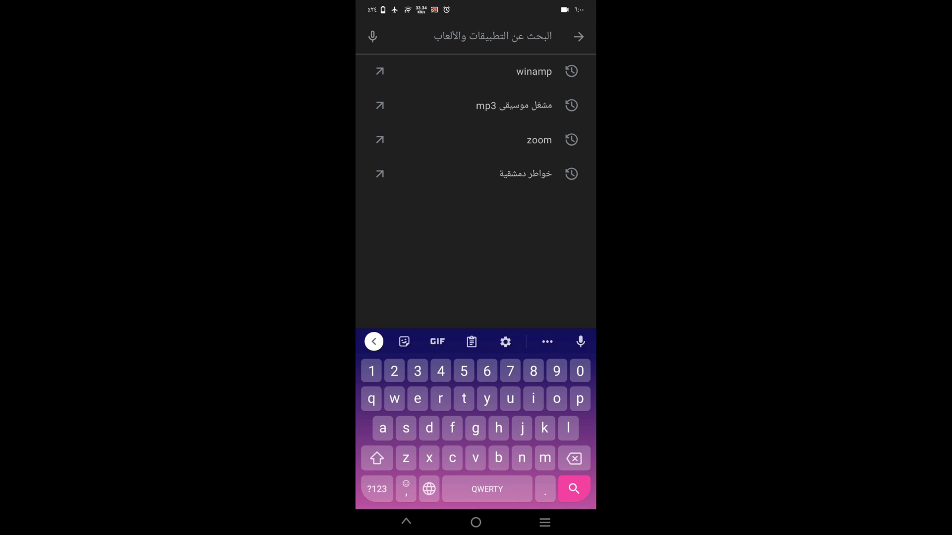
type("canon")
left_click(567, 492)
- Install Canon PRINT Inkjet/SELPHY from the search results and launch it
left_click(428, 126)
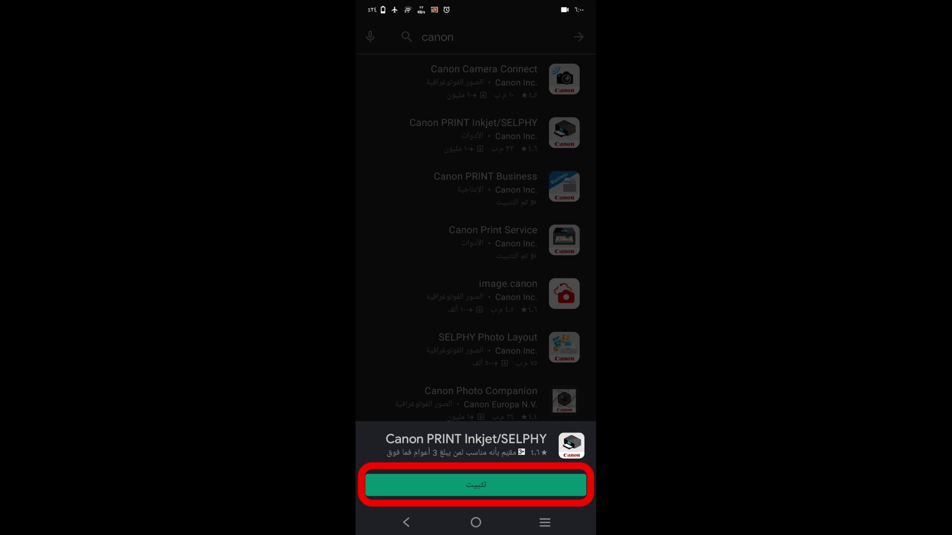
left_click(476, 485)
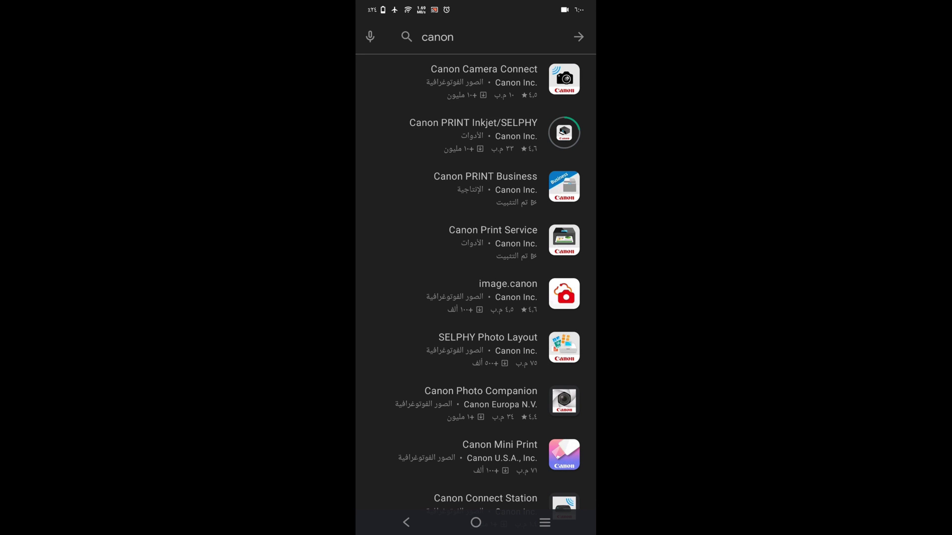
left_click(514, 133)
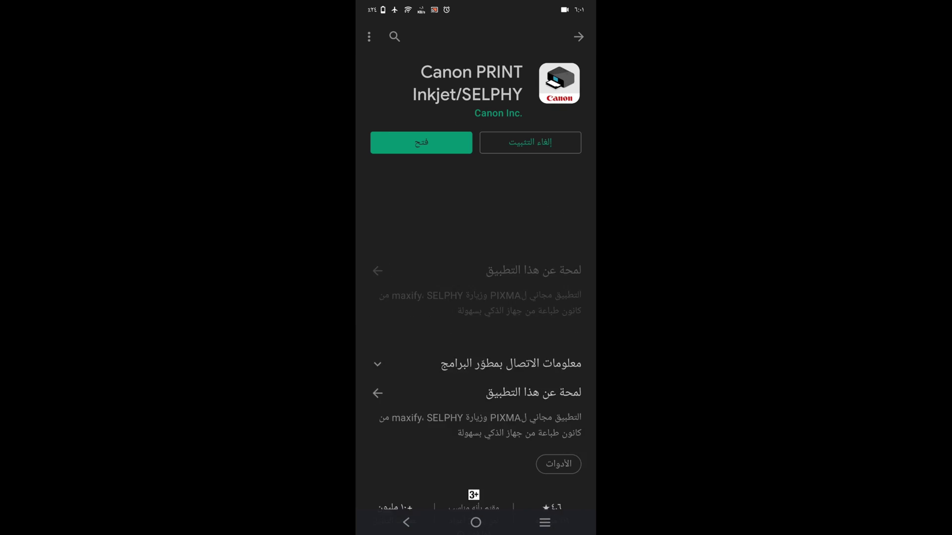
left_click(421, 142)
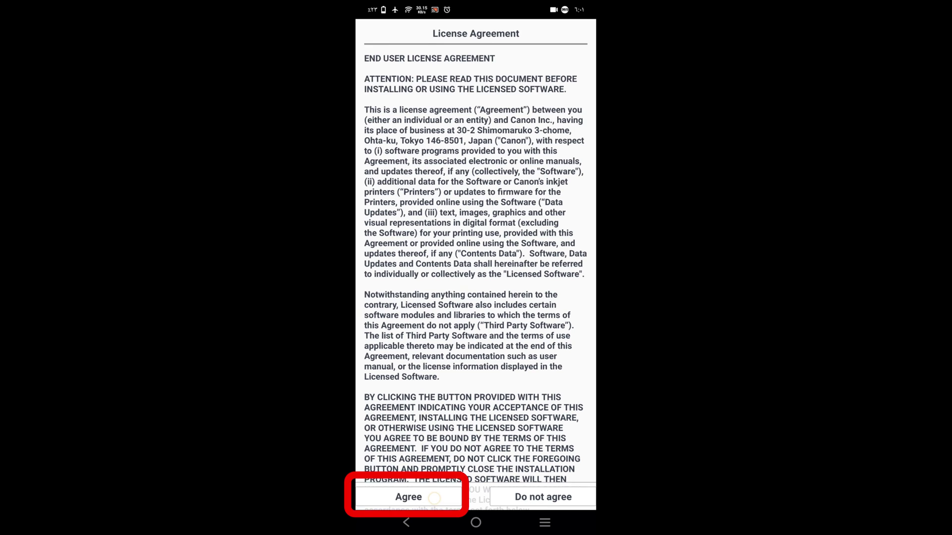
- Accept the Canon PRINT license agreement and grant the requested permissions, allowing location access while using the app
left_click(408, 497)
left_click(409, 496)
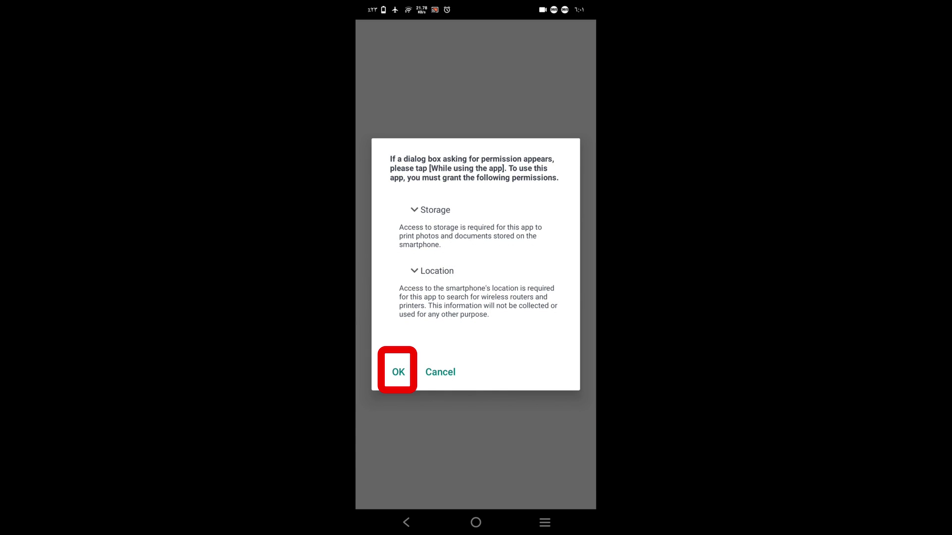
left_click(398, 372)
left_click(433, 282)
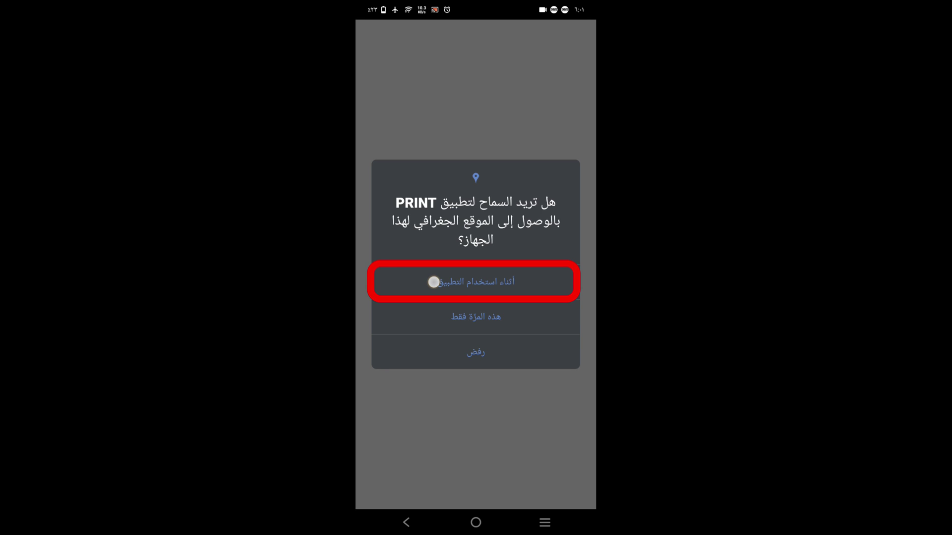
left_click(437, 301)
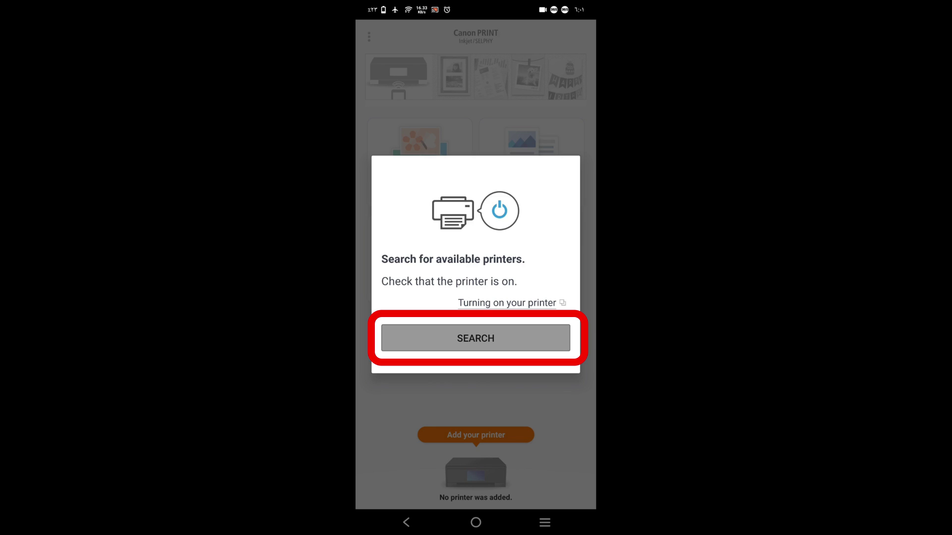
- Search for available printers, add the G3010 series, and dismiss the online setup guide offer
left_click(537, 340)
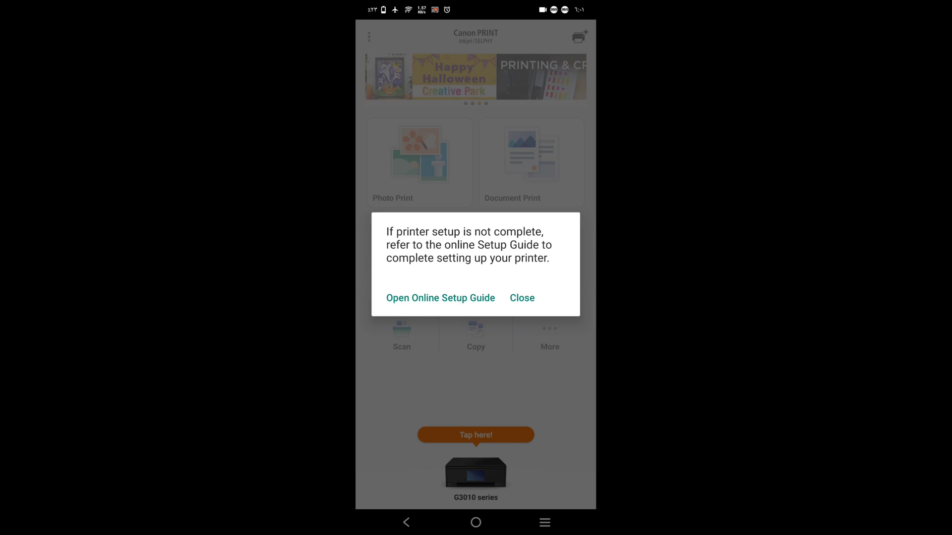
left_click(522, 297)
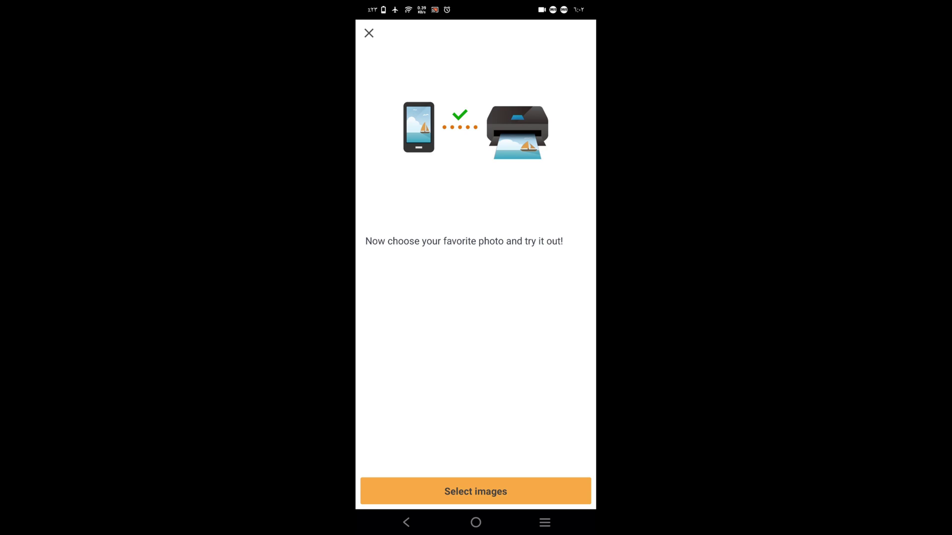
- Dismiss the photo selection offer and select the G3010 series (192.168.1.33) in the app's printer registration
left_click(368, 33)
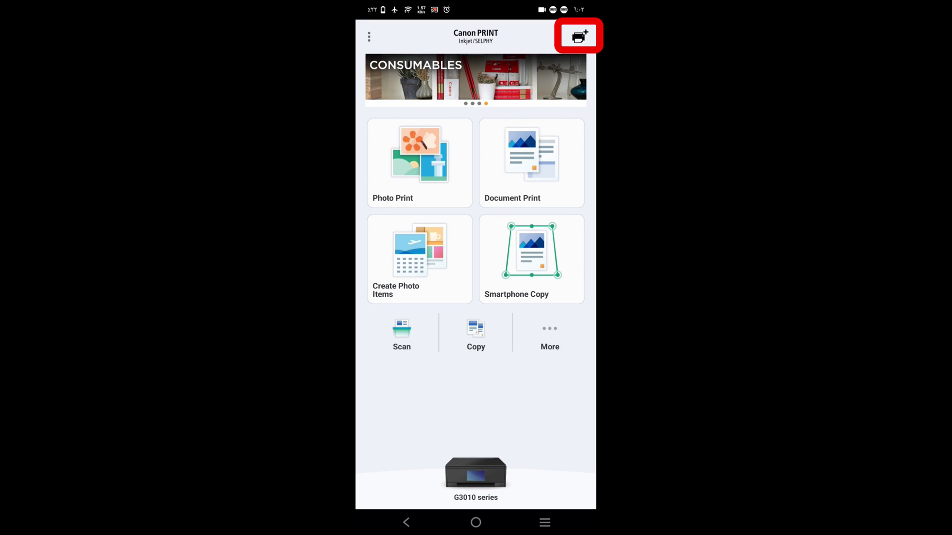
left_click(579, 36)
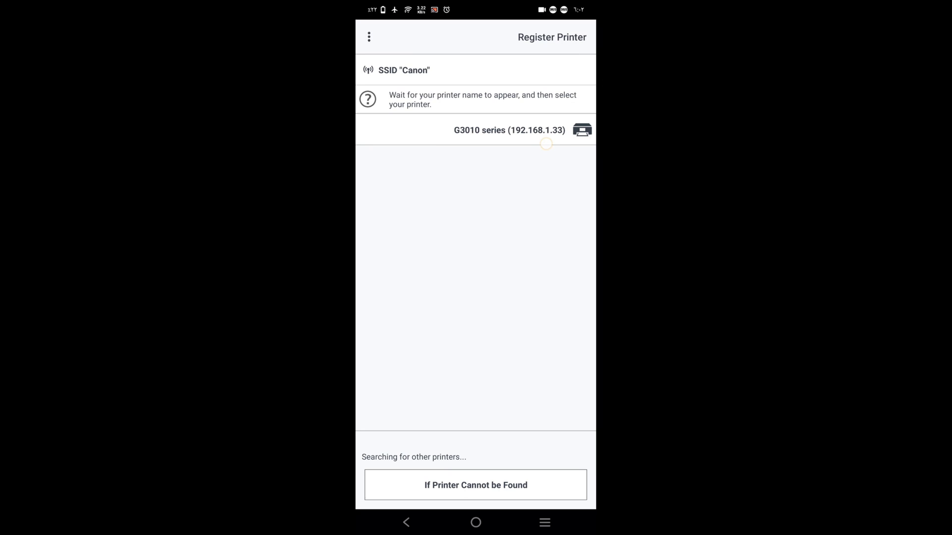
left_click(546, 143)
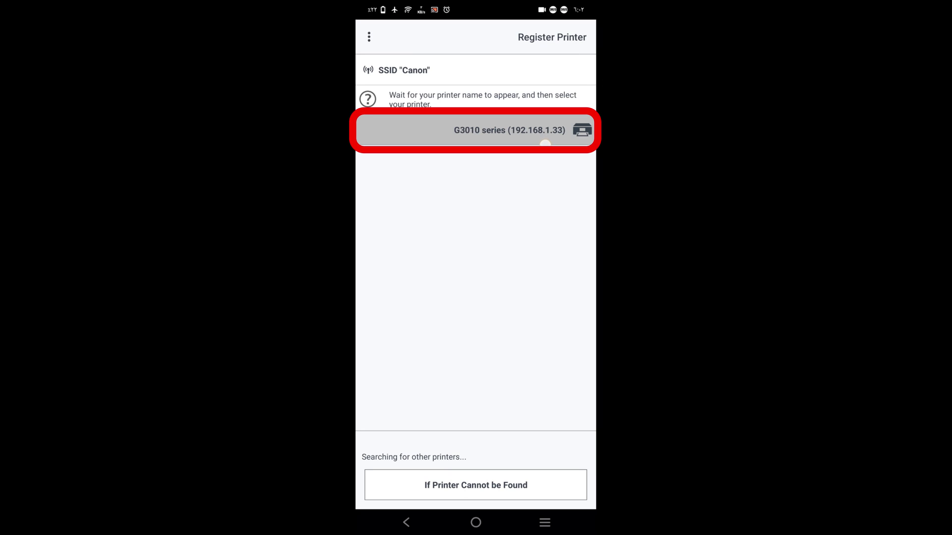
left_click_drag(545, 143, 544, 173)
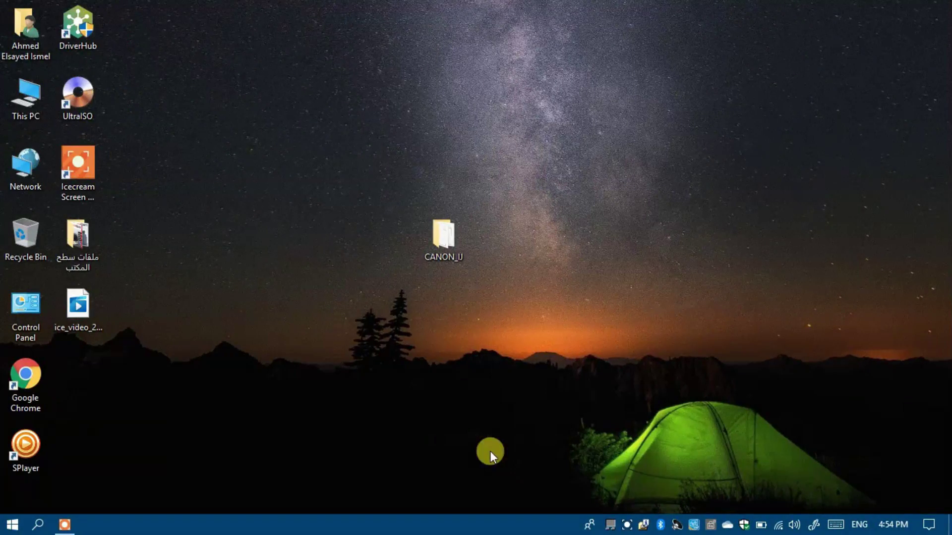
- Switch to the Windows desktop and launch Msetup4 from the CANON_IJ folder
double_click(448, 253)
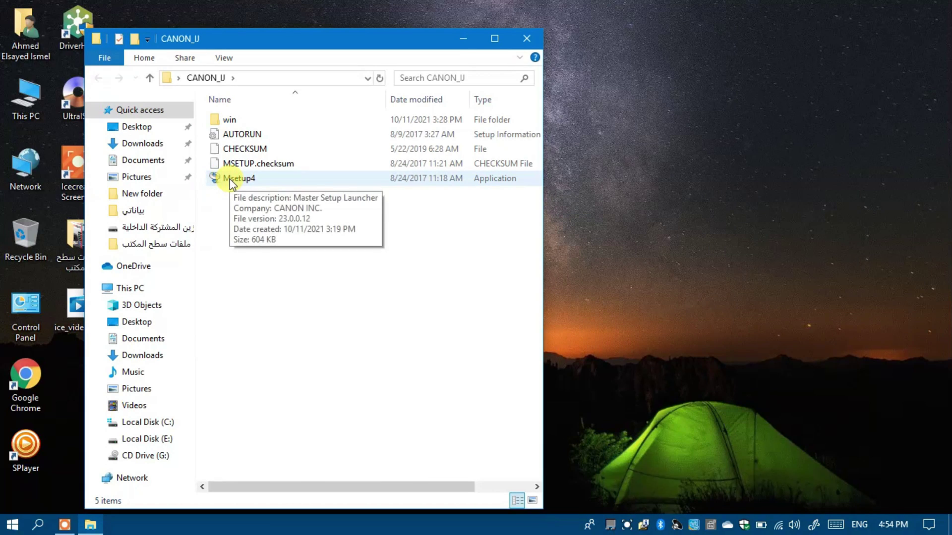
left_click(228, 181)
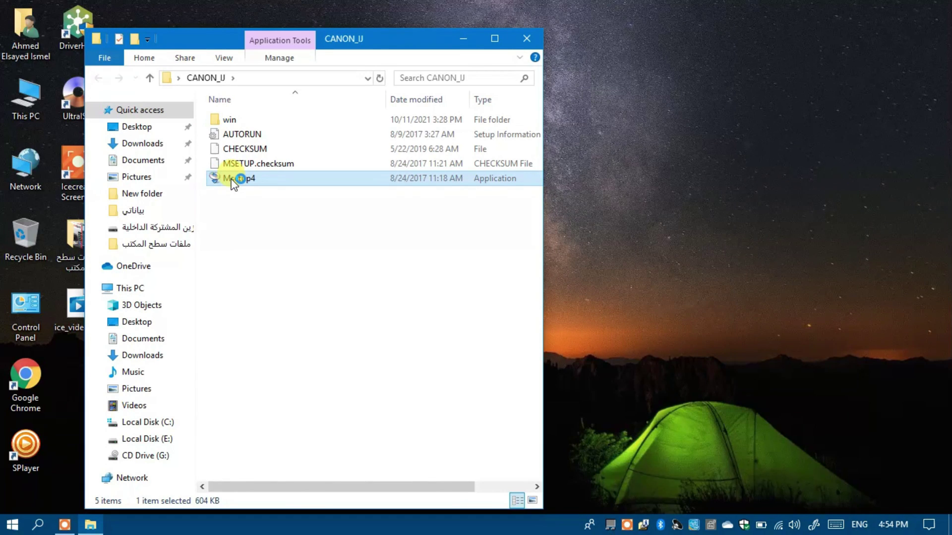
double_click(233, 179)
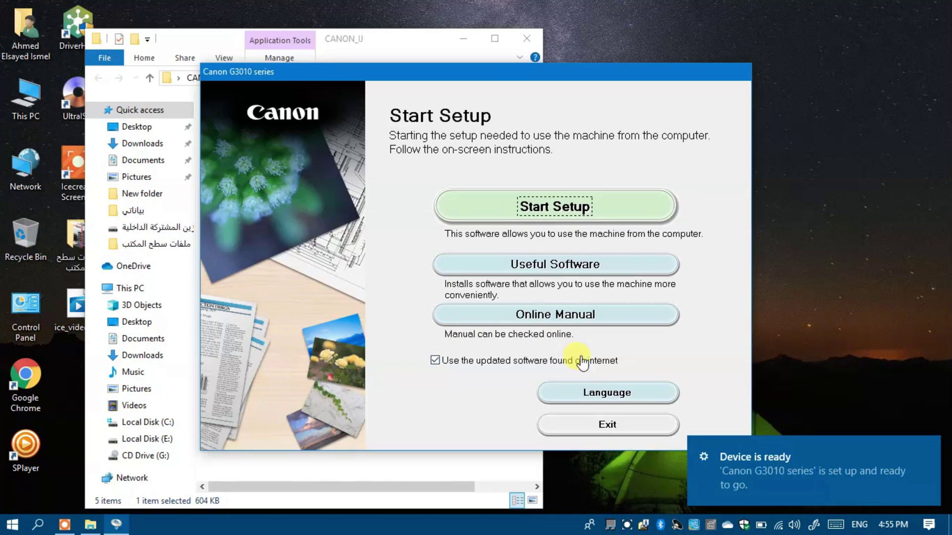
- Set the Canon G3010 series installer's language to Arabic and start the setup
left_click(601, 391)
left_click_drag(518, 210, 481, 263)
left_click(318, 265)
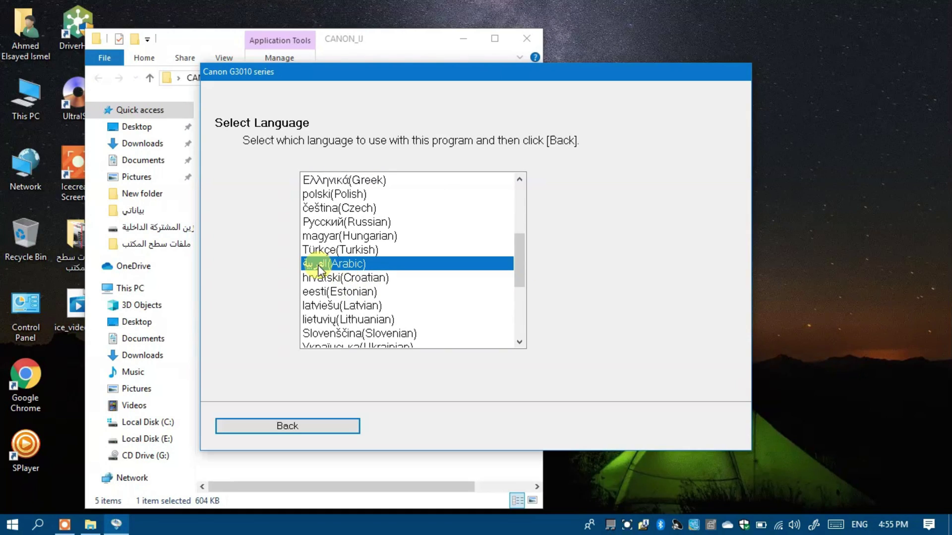
left_click(300, 430)
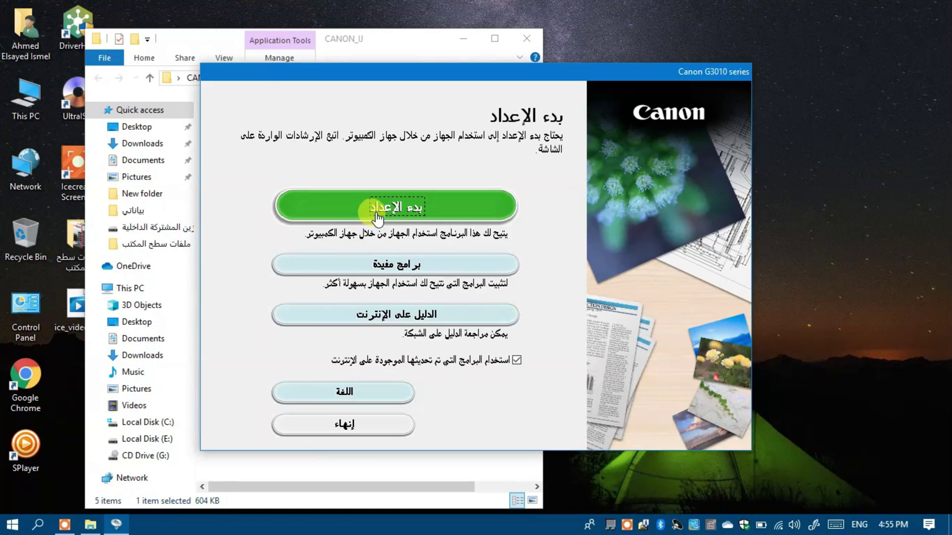
left_click(377, 214)
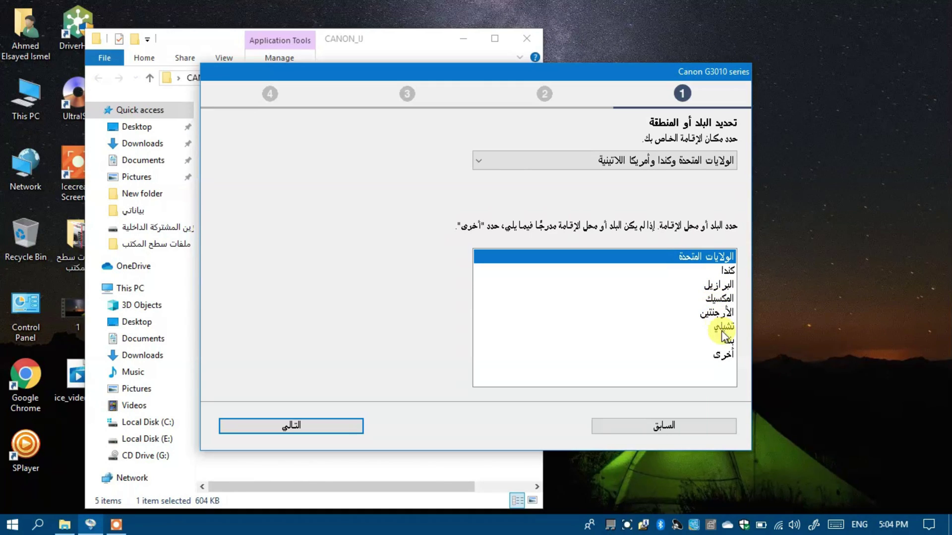
- Choose "Other" as the country, accept the license and Extended Survey Program, and allow deactivating the firewall block
left_click(721, 353)
left_click(300, 433)
left_click(300, 430)
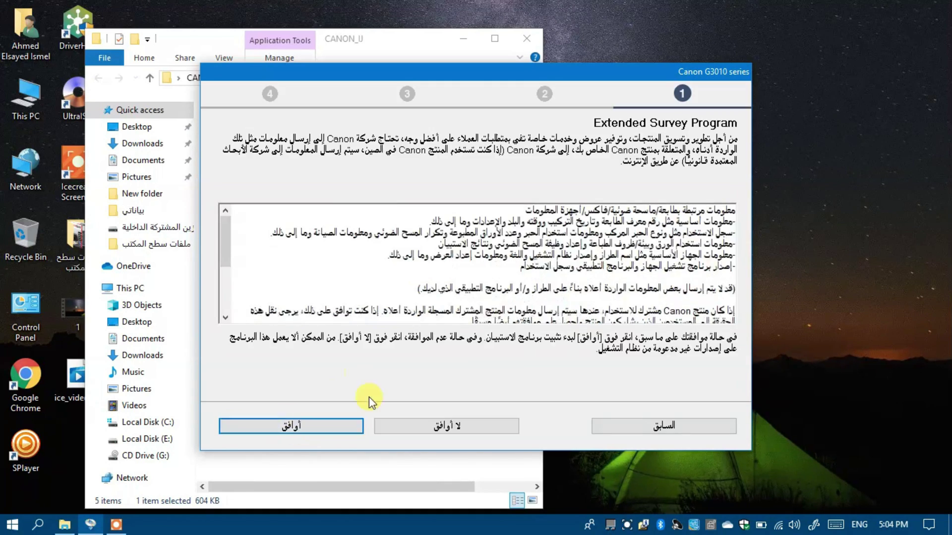
left_click(313, 432)
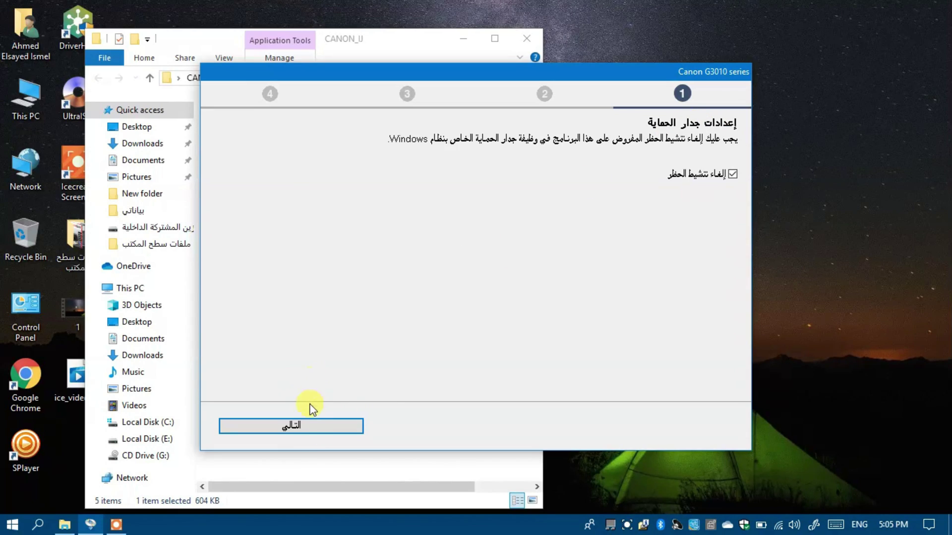
left_click(300, 426)
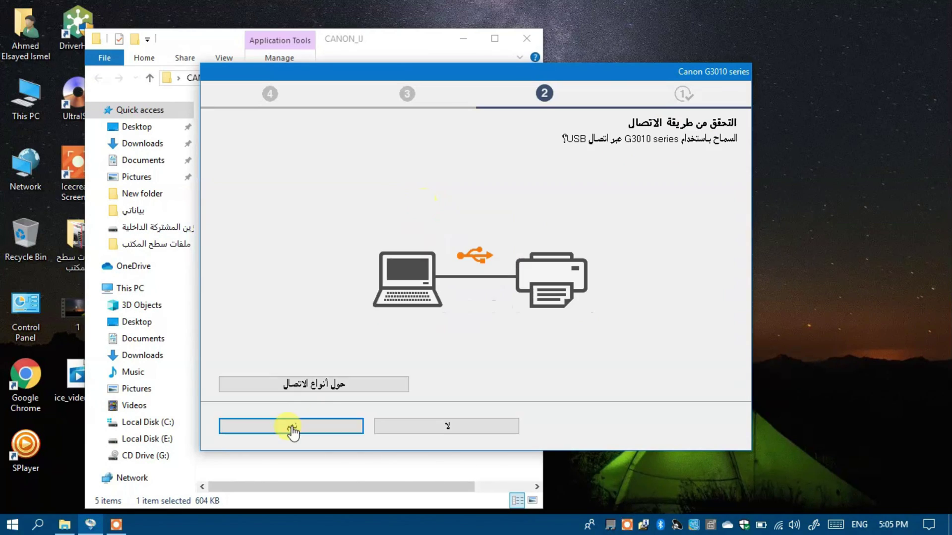
- Choose the USB connection for the G3010 series and continue past the cable disconnection page
left_click(292, 431)
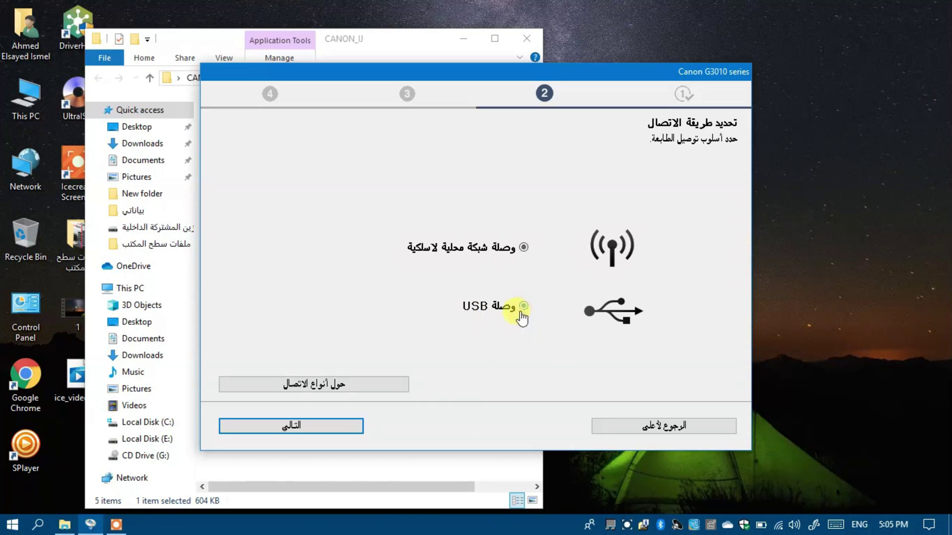
left_click(291, 428)
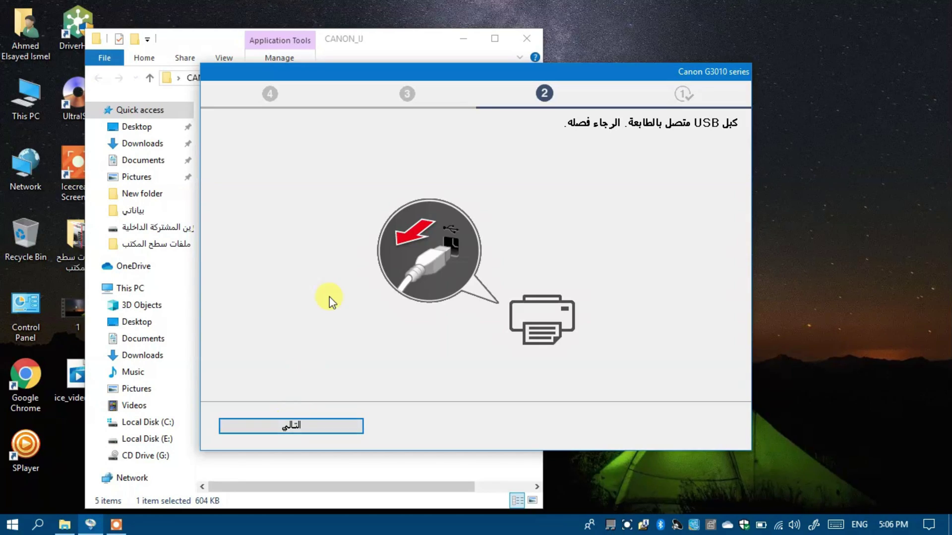
left_click(282, 431)
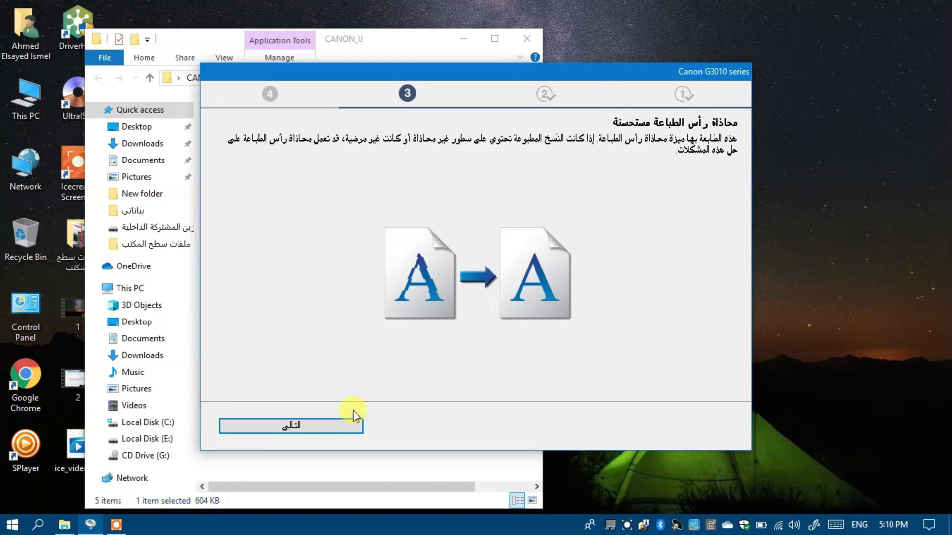
- Skip the print head alignment and test print pages without starting a test print
left_click(305, 425)
left_click(307, 426)
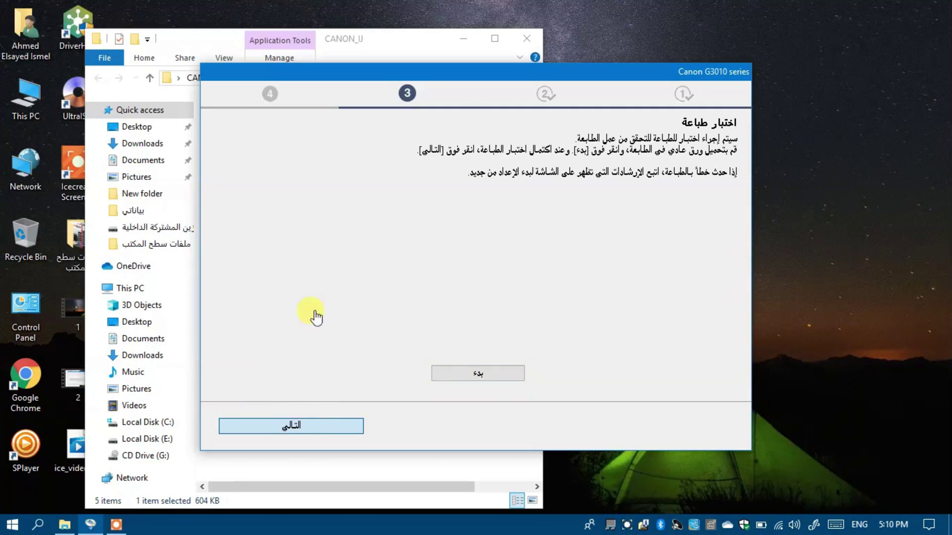
left_click(281, 429)
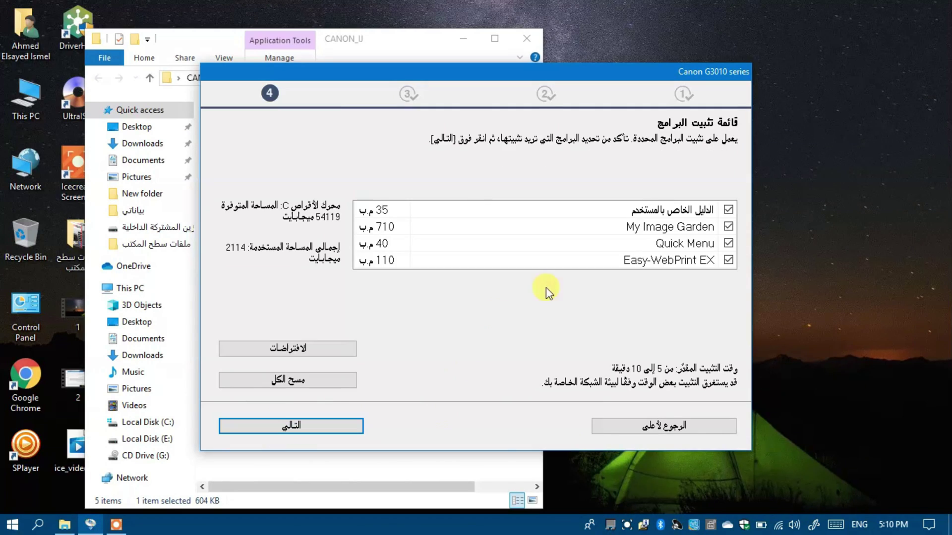
- Exclude the user manual, install My Image Garden, Quick Menu and Easy-WebPrint EX, and finish the setup
left_click(728, 211)
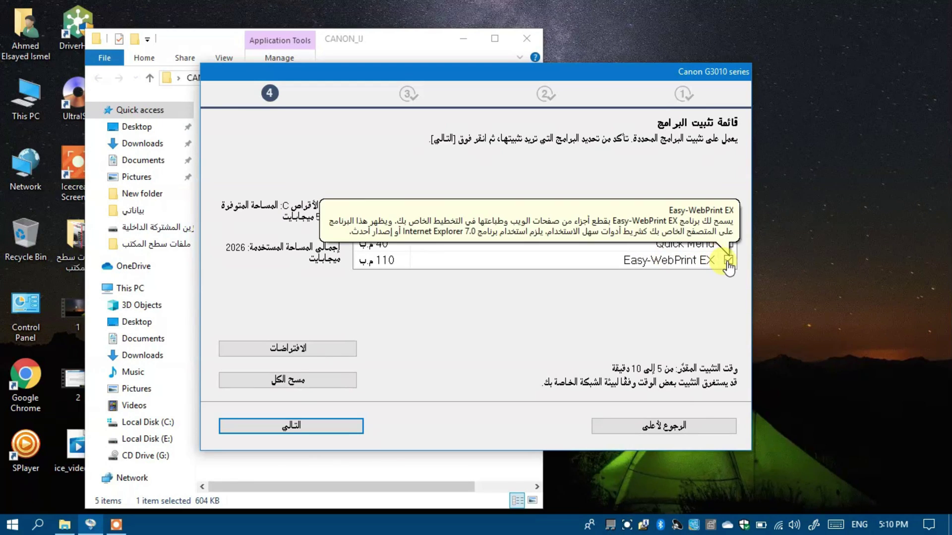
left_click(323, 435)
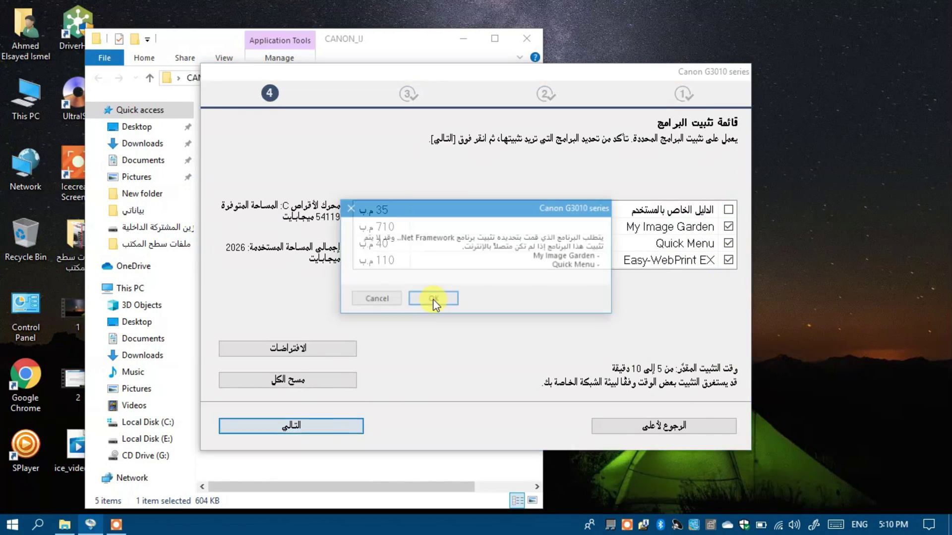
left_click(434, 299)
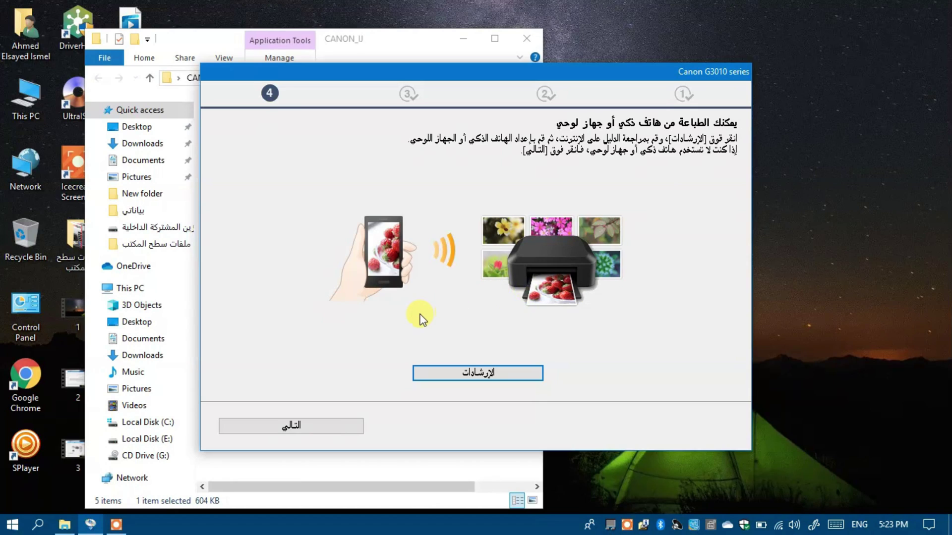
left_click(351, 425)
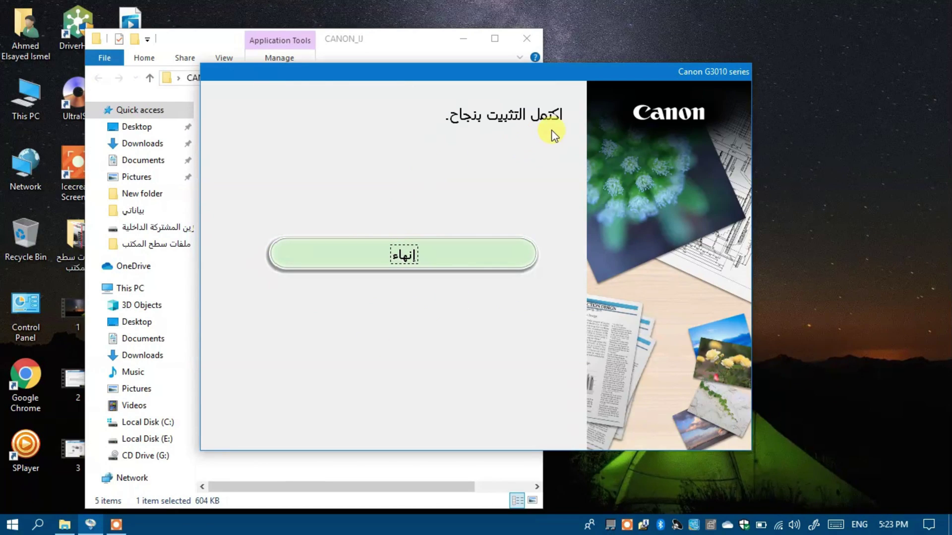
left_click(417, 260)
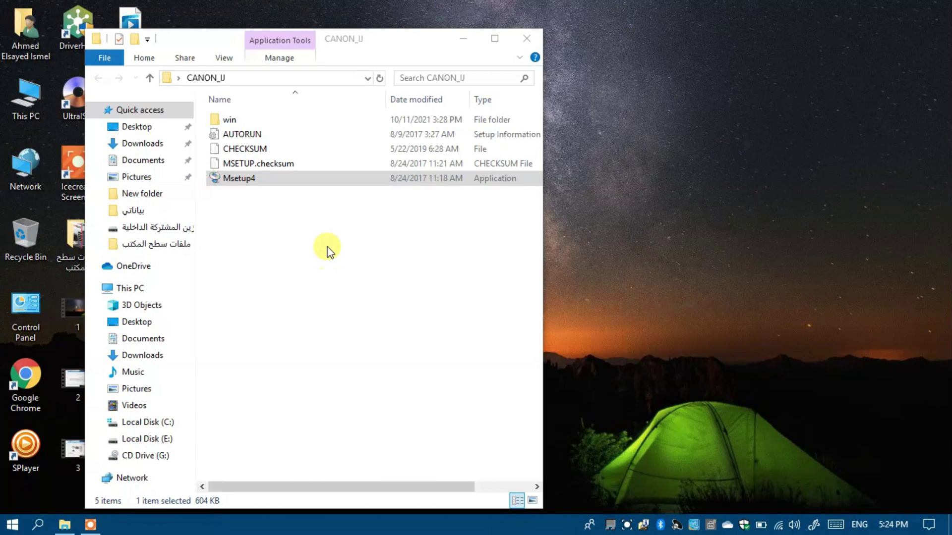
- Run Msetup4 again from the CANON_IJ folder, set its language to Arabic, and start the setup
left_click(214, 182)
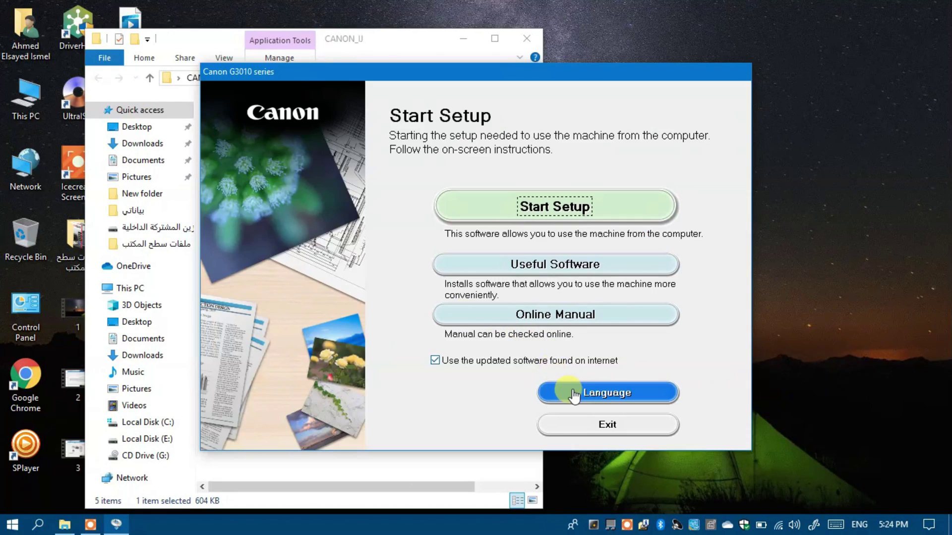
left_click(558, 391)
left_click_drag(518, 219, 522, 269)
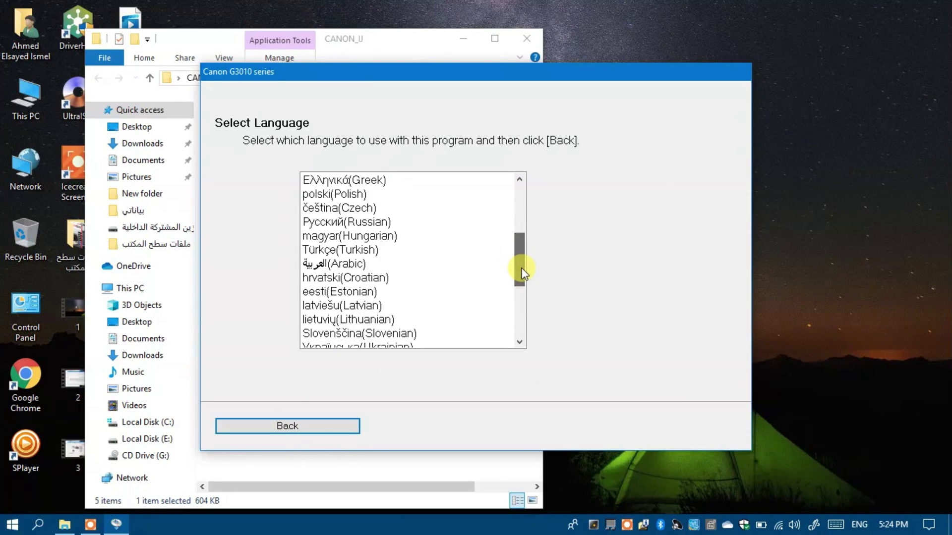
left_click(486, 277)
left_click(329, 426)
left_click(397, 206)
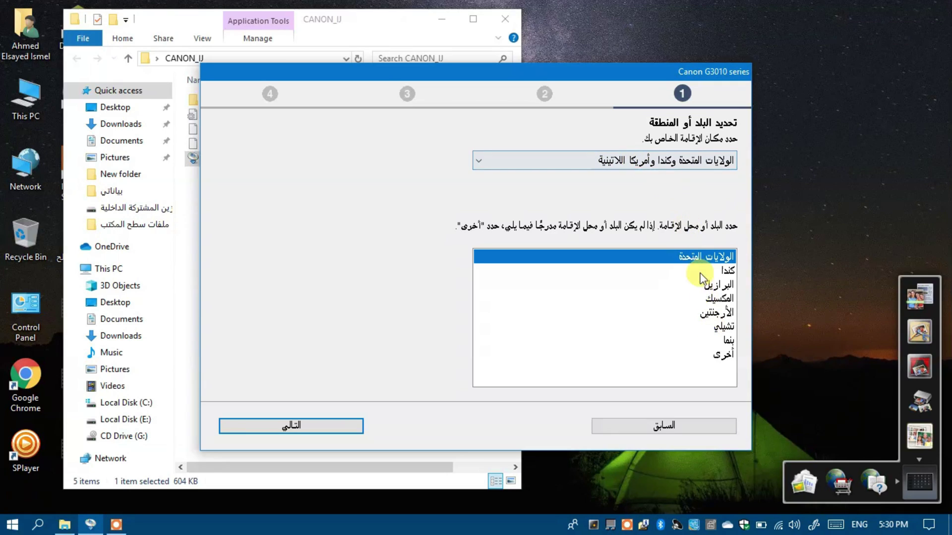
- Set the country to "Other", accept the license agreement, and proceed to the connection check
left_click(723, 355)
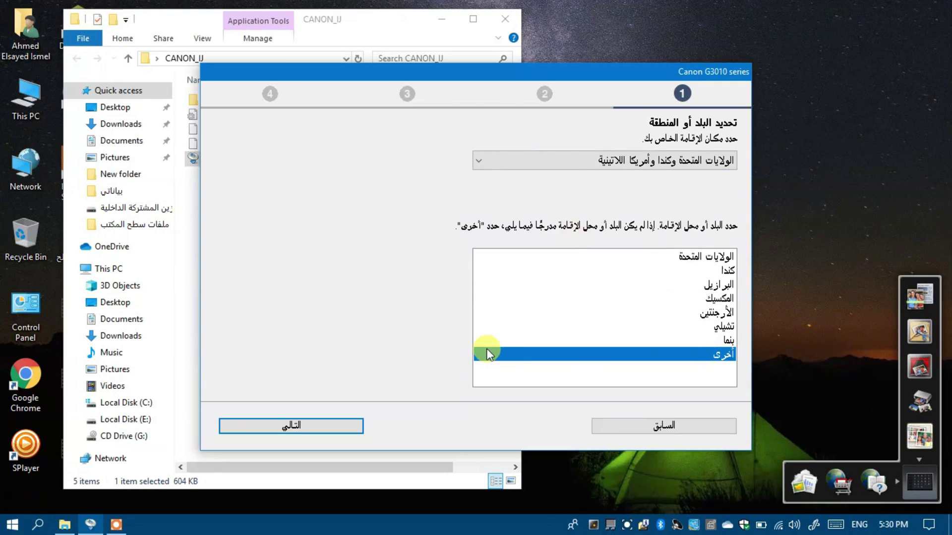
left_click(318, 430)
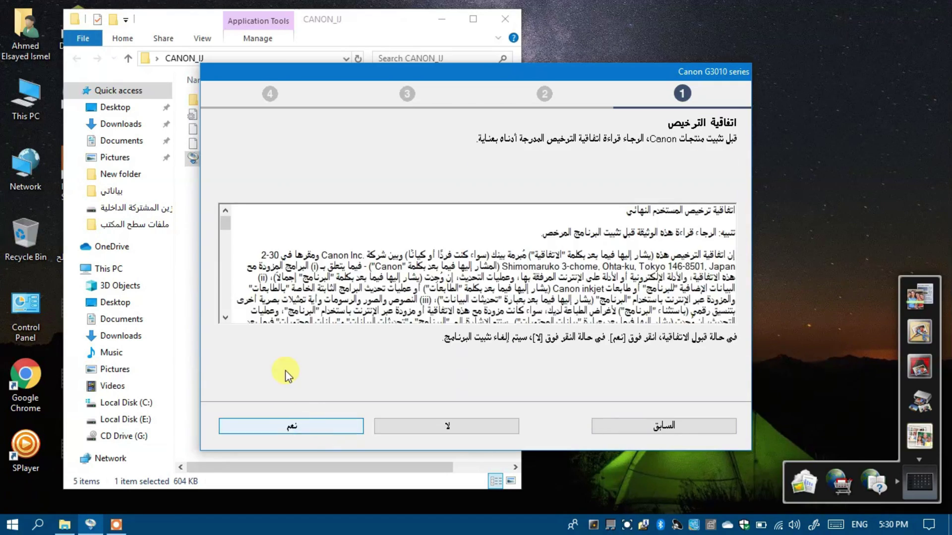
left_click(315, 429)
left_click(312, 427)
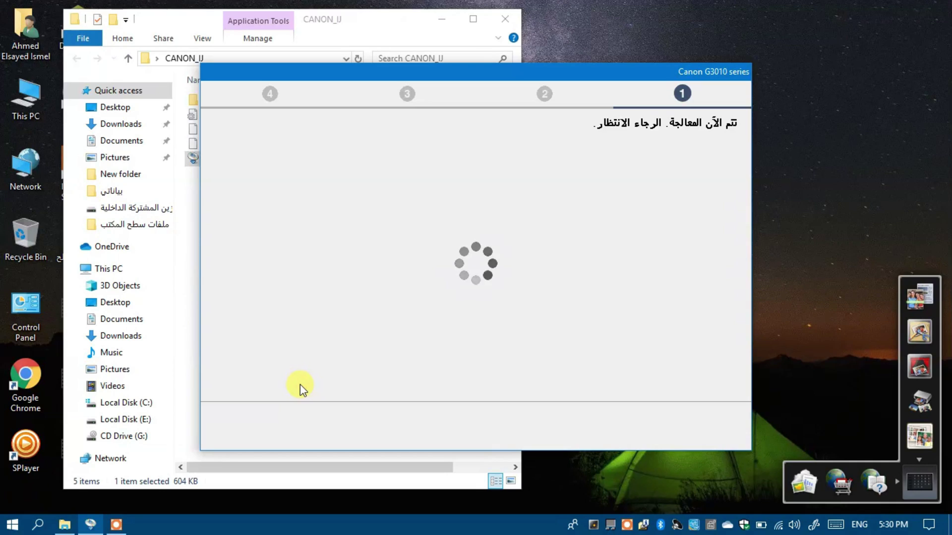
left_click(292, 426)
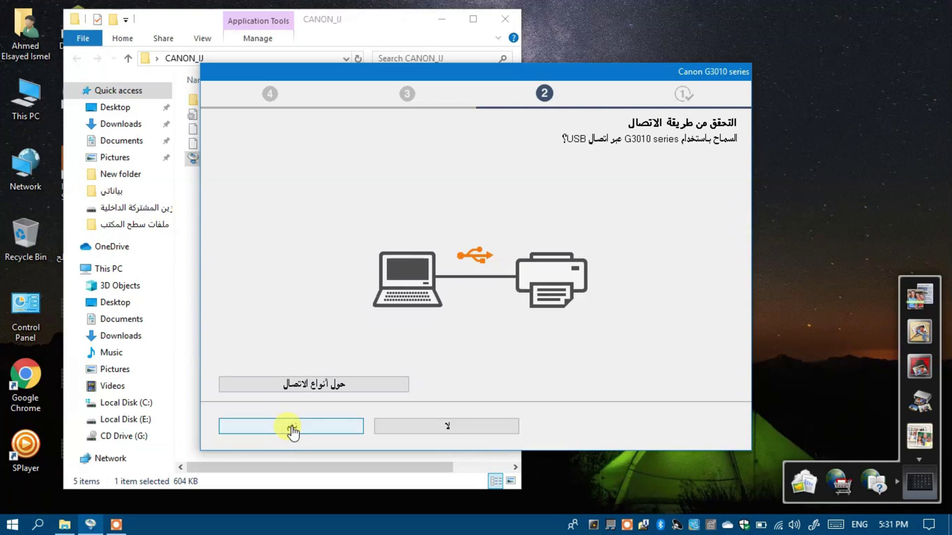
- Decline the USB connection and choose the wireless LAN connection for the printer
left_click(499, 432)
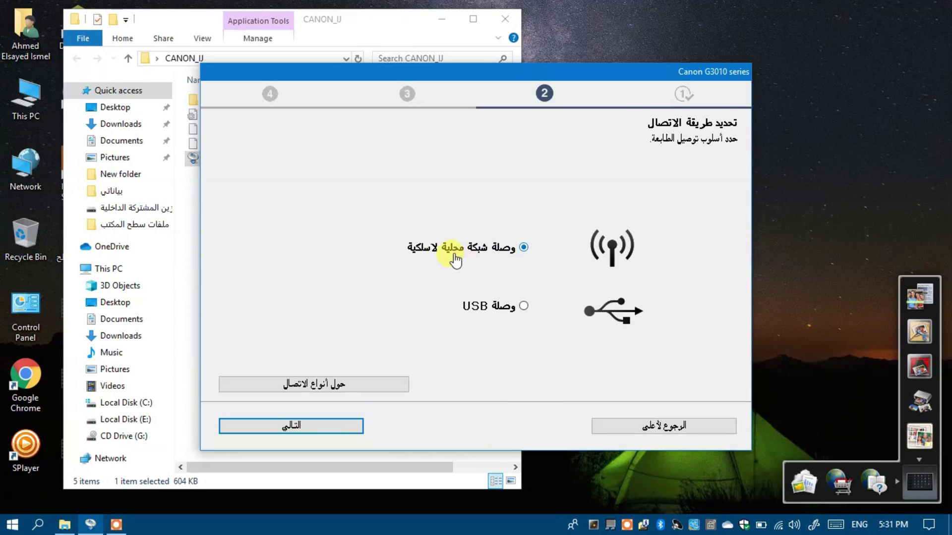
left_click(321, 433)
left_click(319, 433)
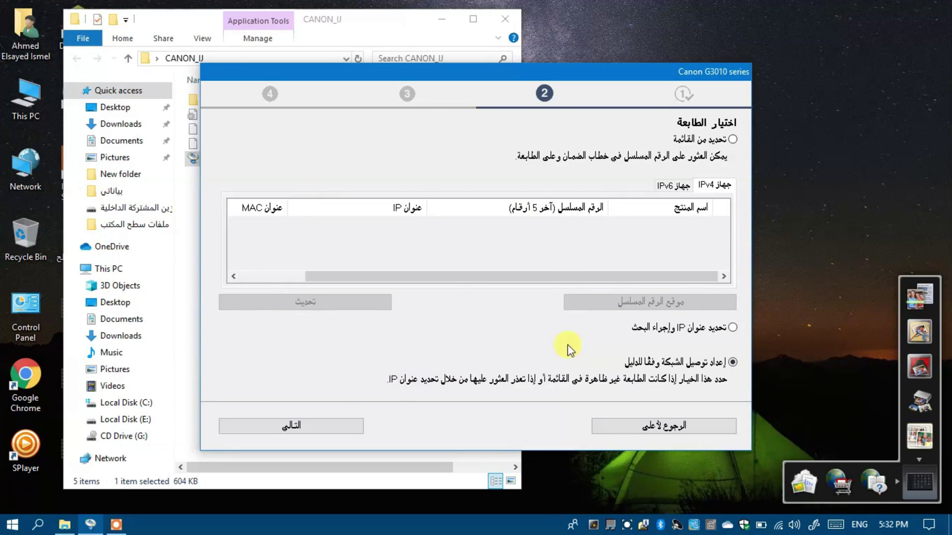
- Set up the network connection by guide, switch to alternative methods, and choose wireless setup using a USB cable
left_click(319, 429)
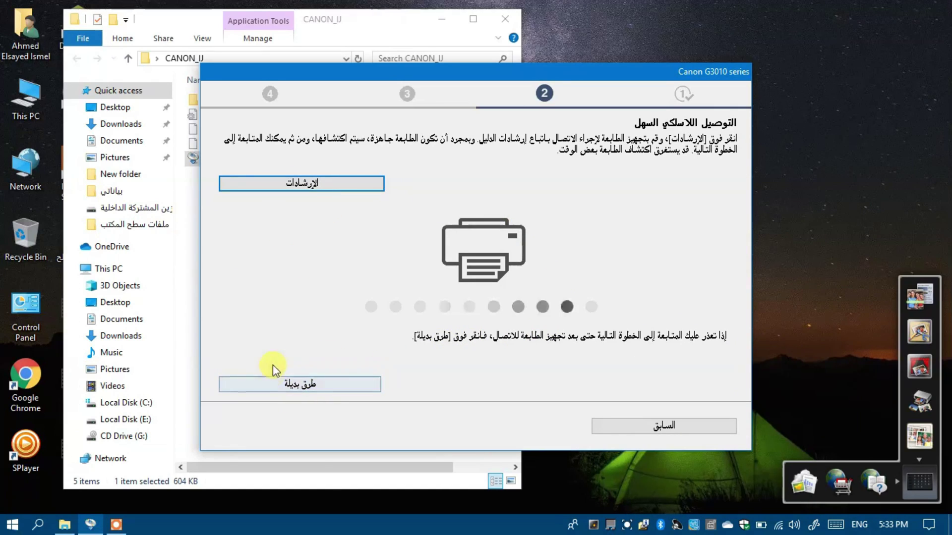
left_click(280, 384)
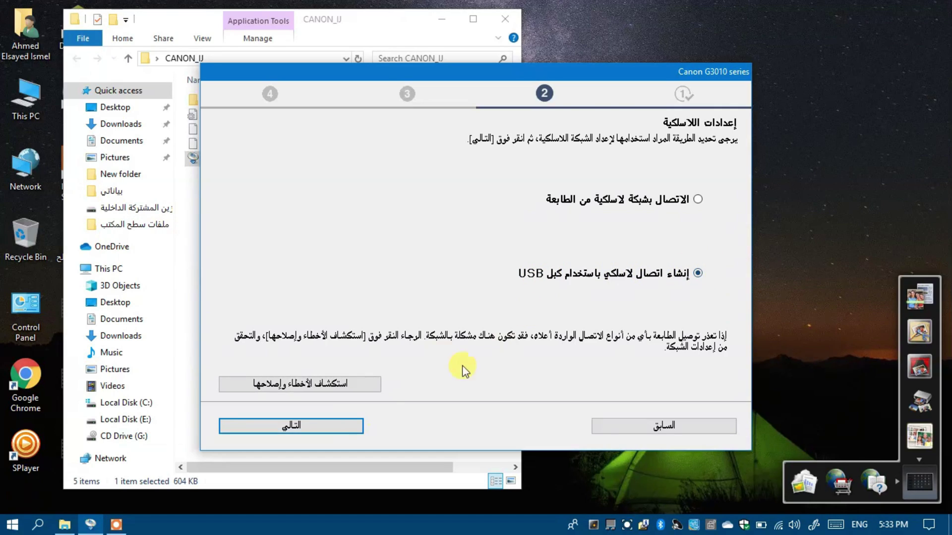
left_click(293, 427)
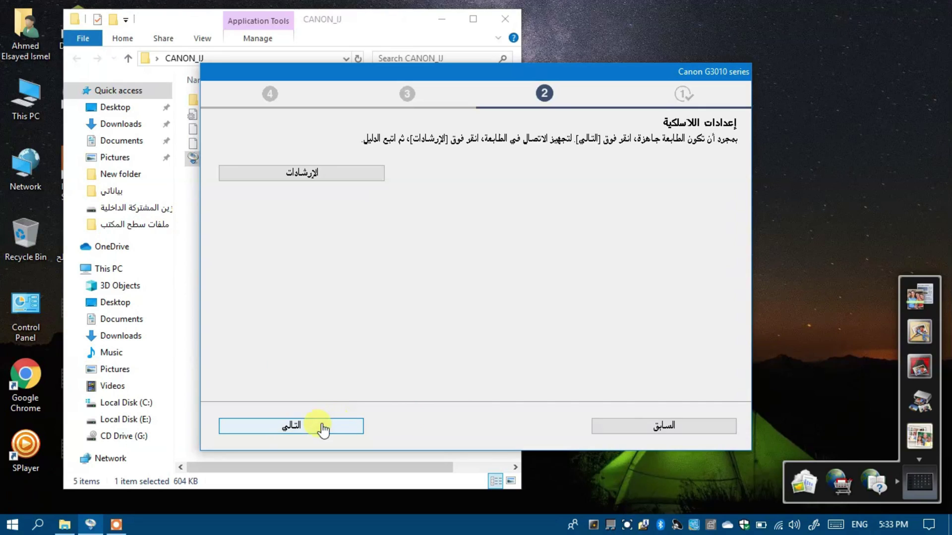
- Run the wireless setup over the USB cable, close the opened browser window, and continue past the connection-complete and USB-unplug pages
left_click(320, 428)
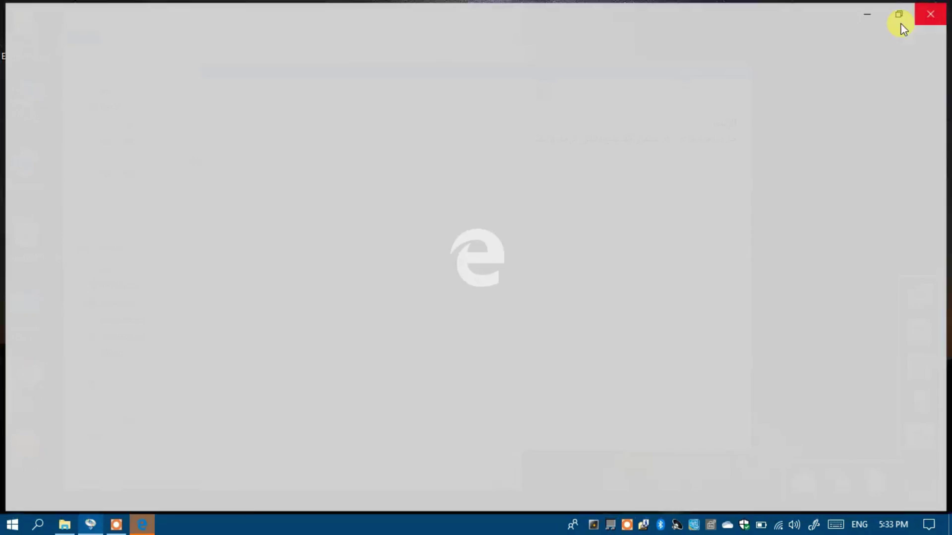
left_click(930, 14)
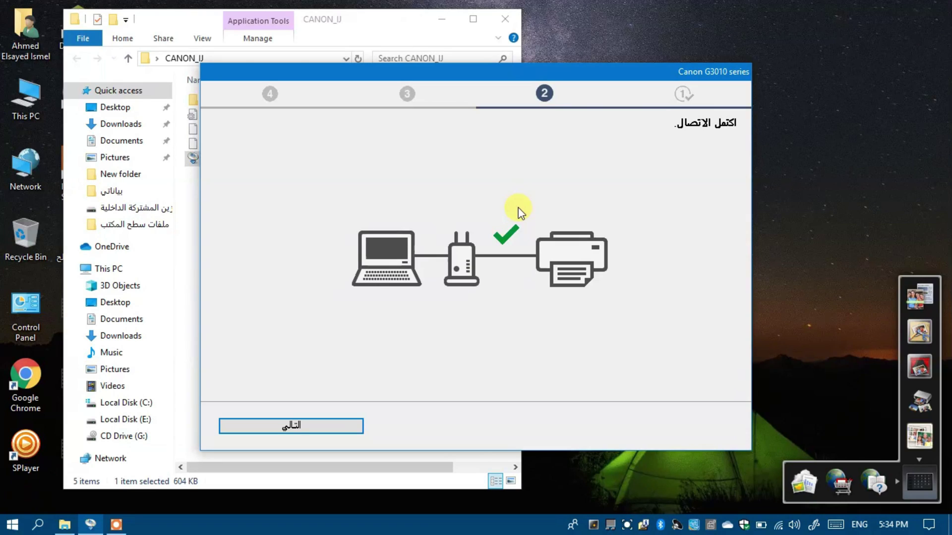
left_click(297, 429)
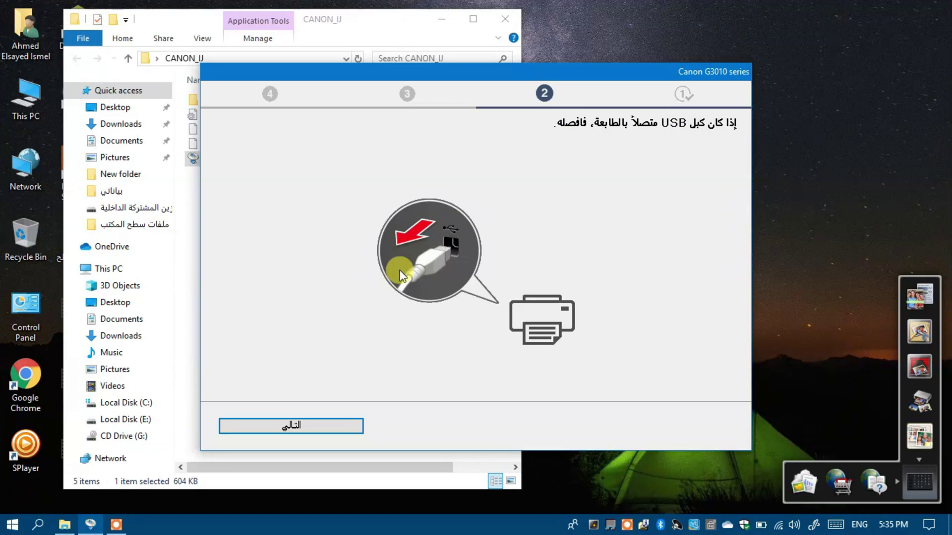
left_click(293, 428)
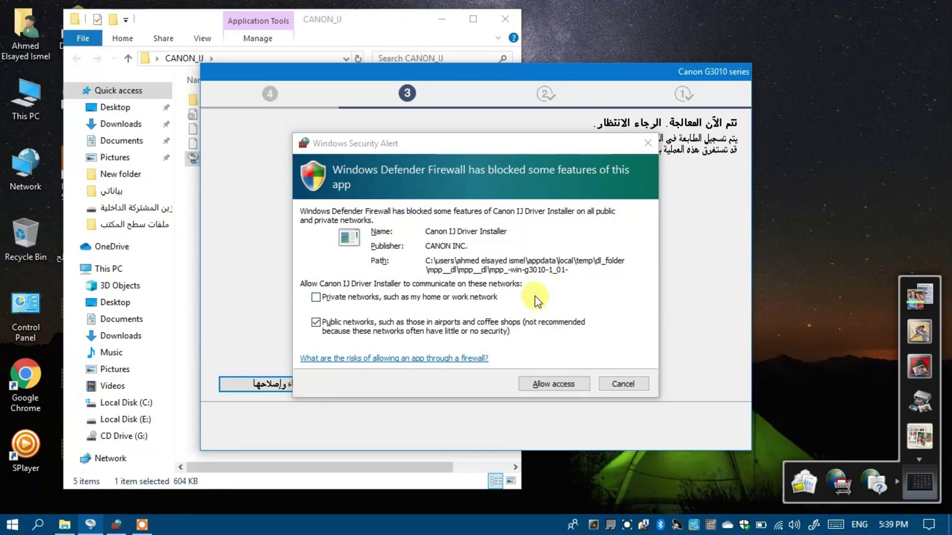
- Allow Canon IJ Driver Installer through the firewall on public networks and continue past print head alignment and the test print
left_click(542, 385)
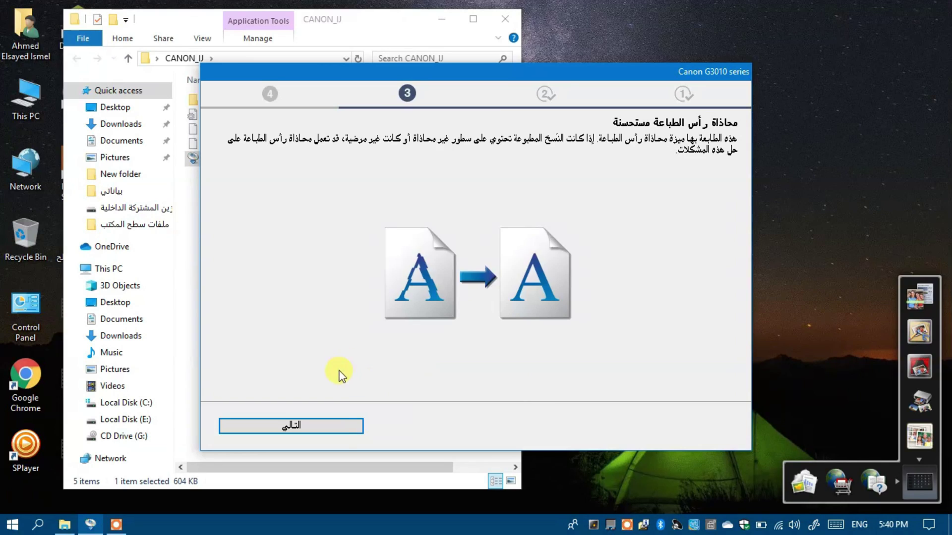
left_click(313, 430)
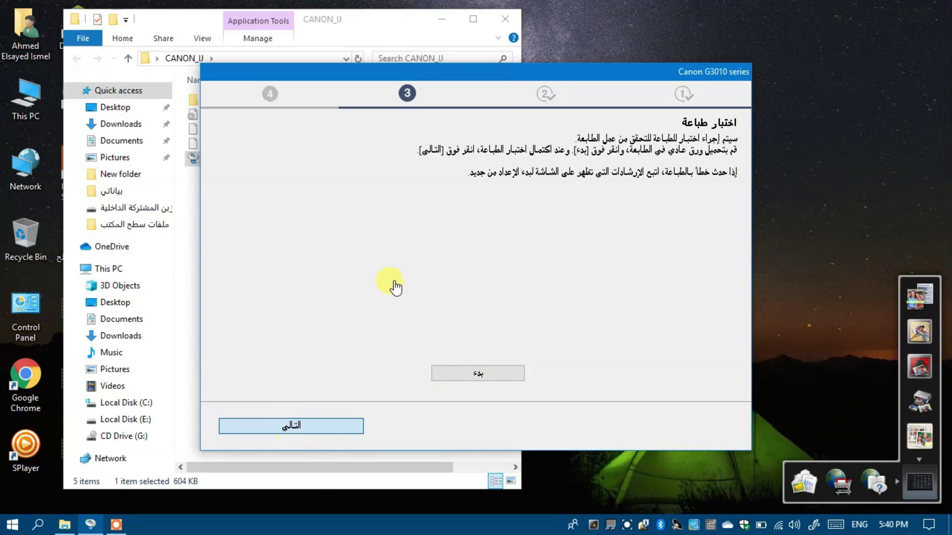
left_click(287, 430)
left_click(278, 431)
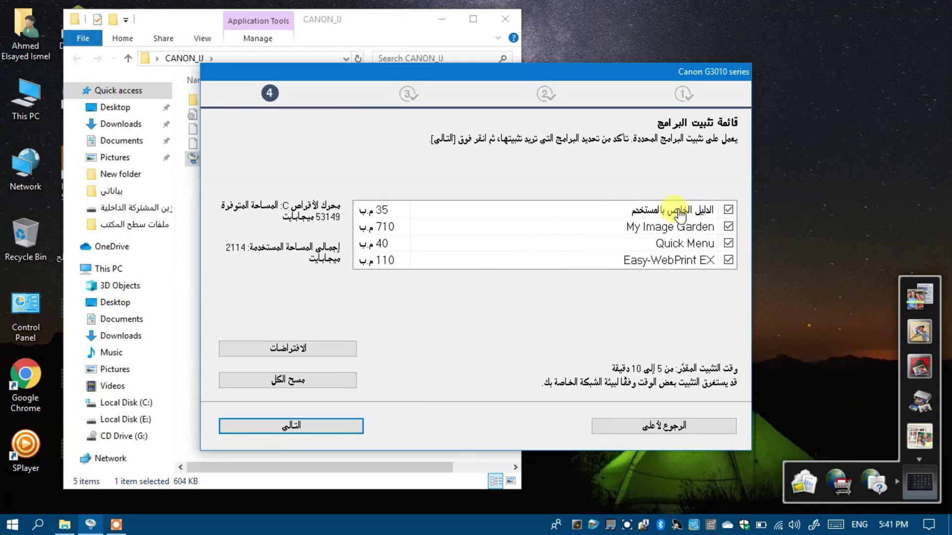
- Exclude the user manual from the software list, install My Image Garden, Quick Menu and Easy-WebPrint EX, and finish the setup
left_click(637, 210)
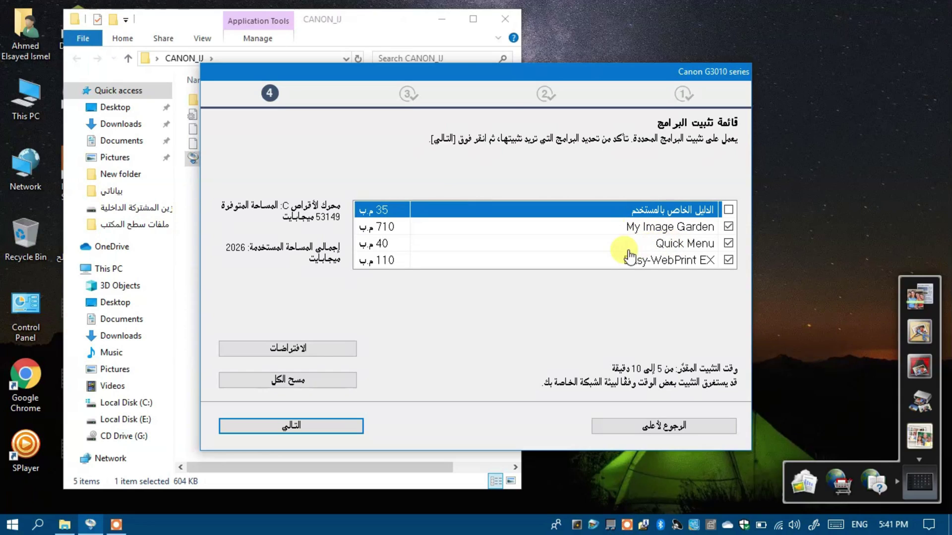
left_click(346, 425)
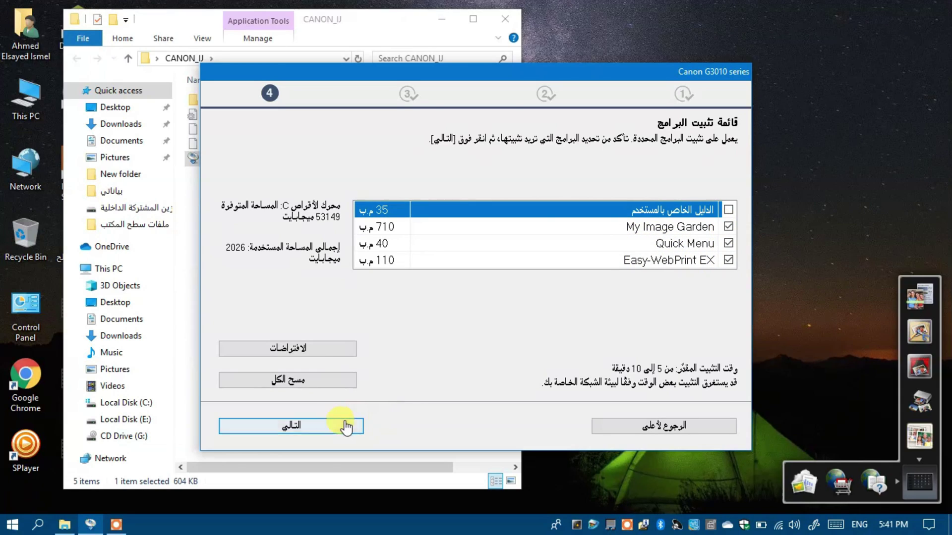
left_click(447, 301)
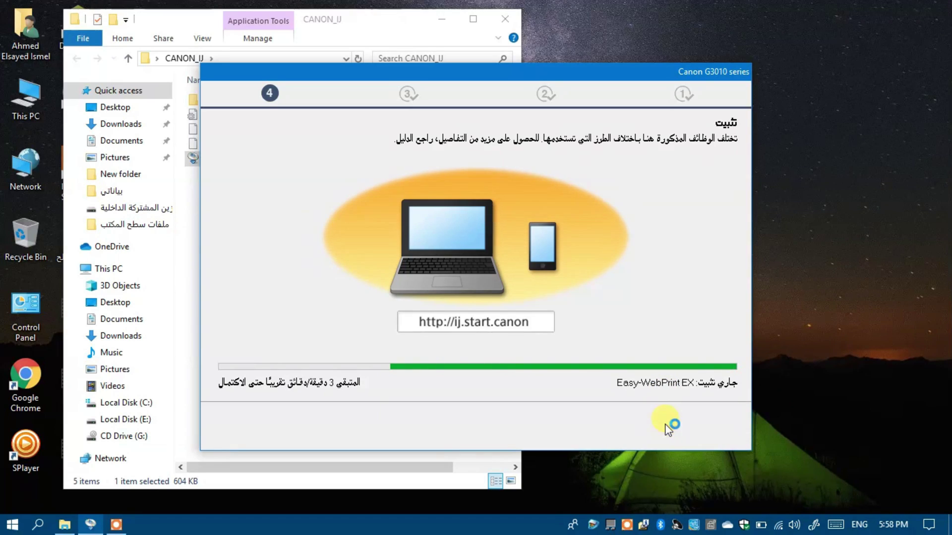
left_click(299, 429)
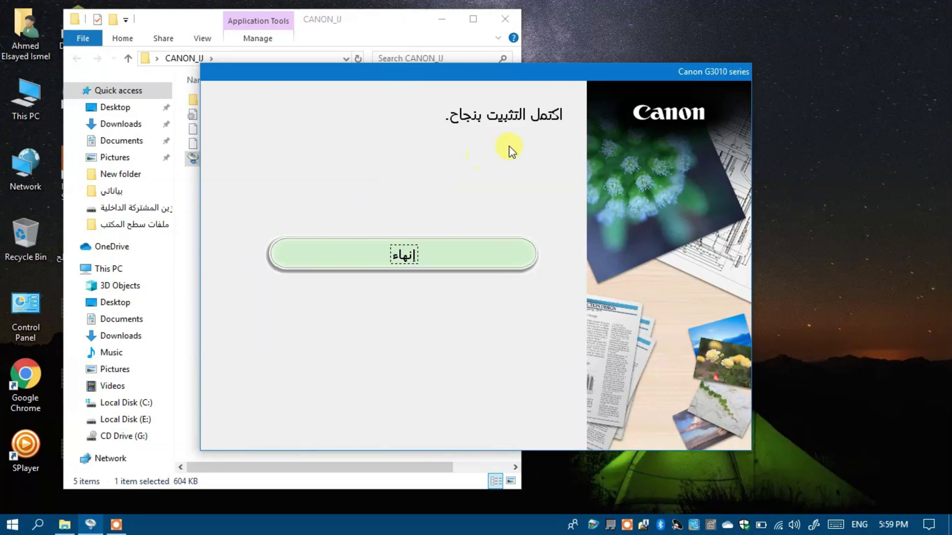
left_click(414, 257)
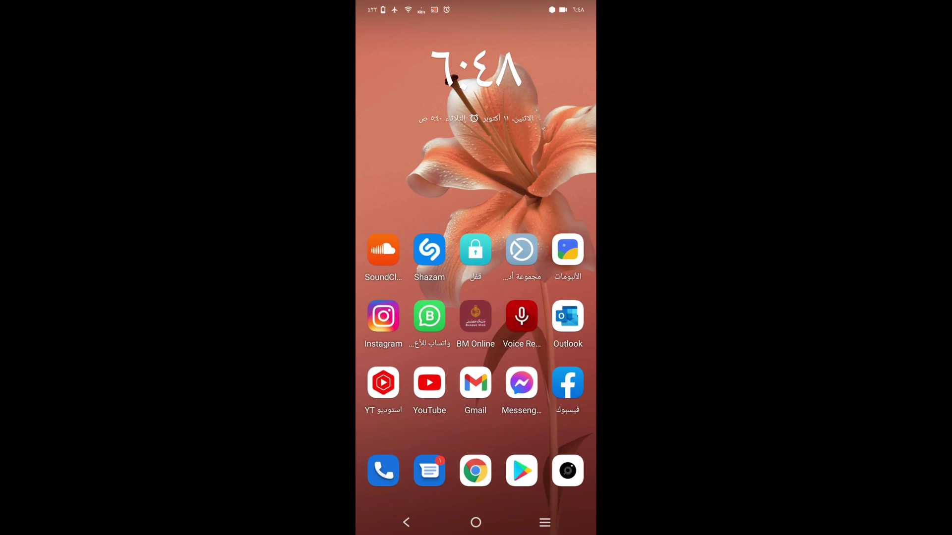
- Switch to Google Play on the phone, search for "canon", and install Canon PRINT Inkjet/SELPHY
left_click(521, 471)
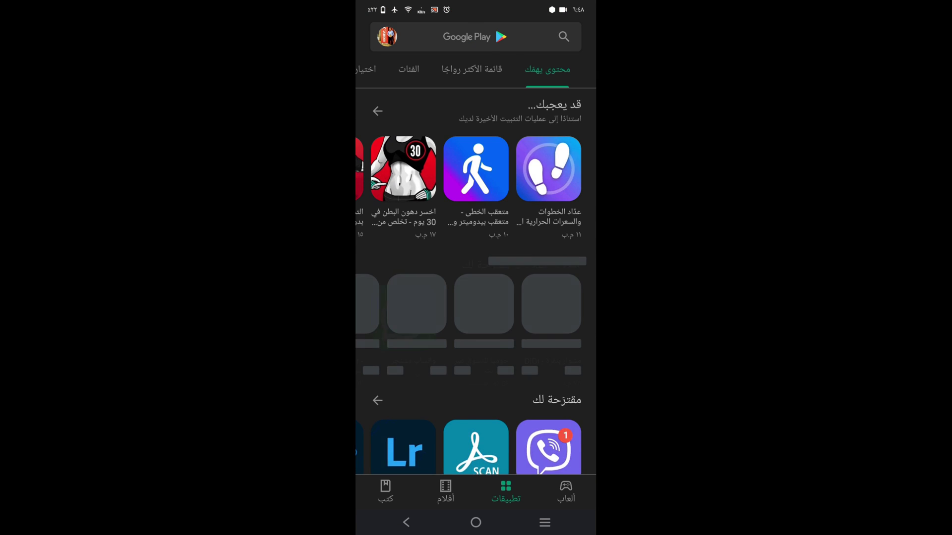
left_click(509, 34)
type("canon")
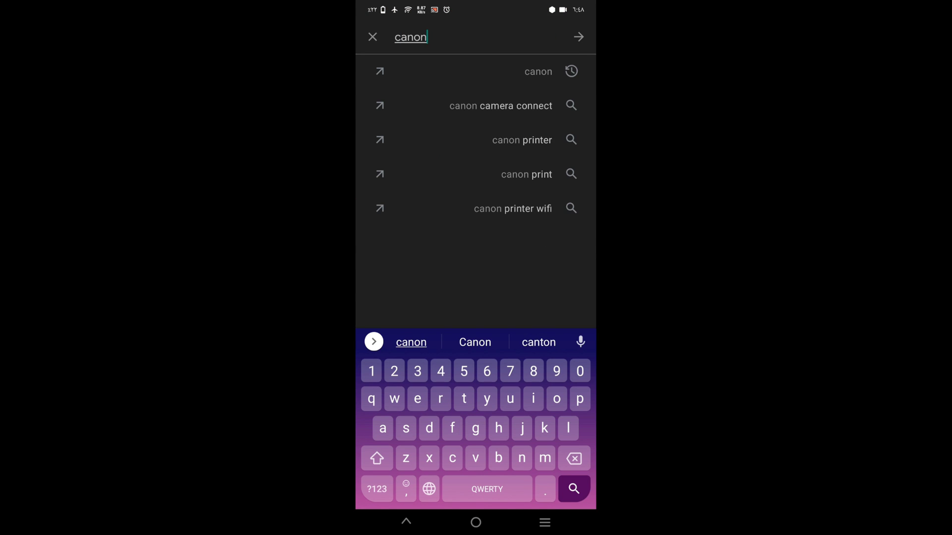
key("Return")
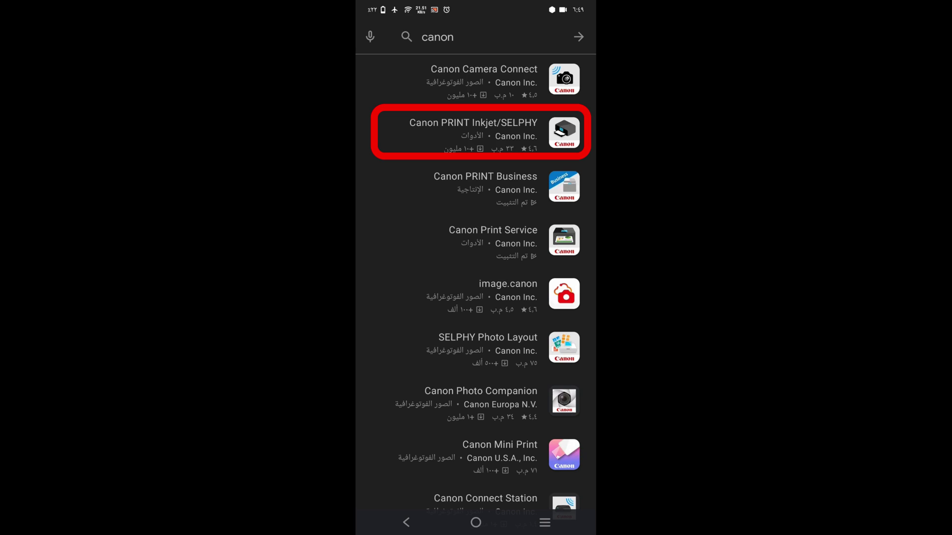
left_click(522, 144)
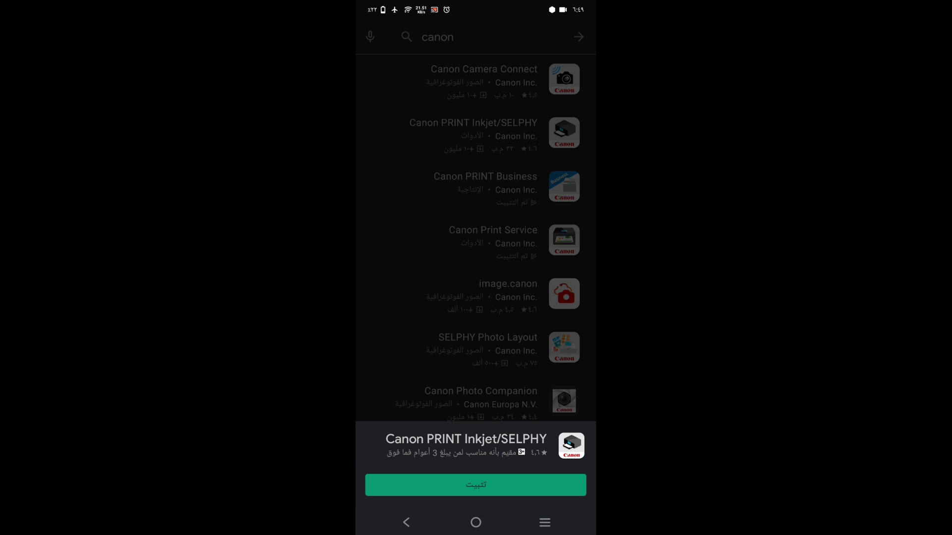
left_click(476, 485)
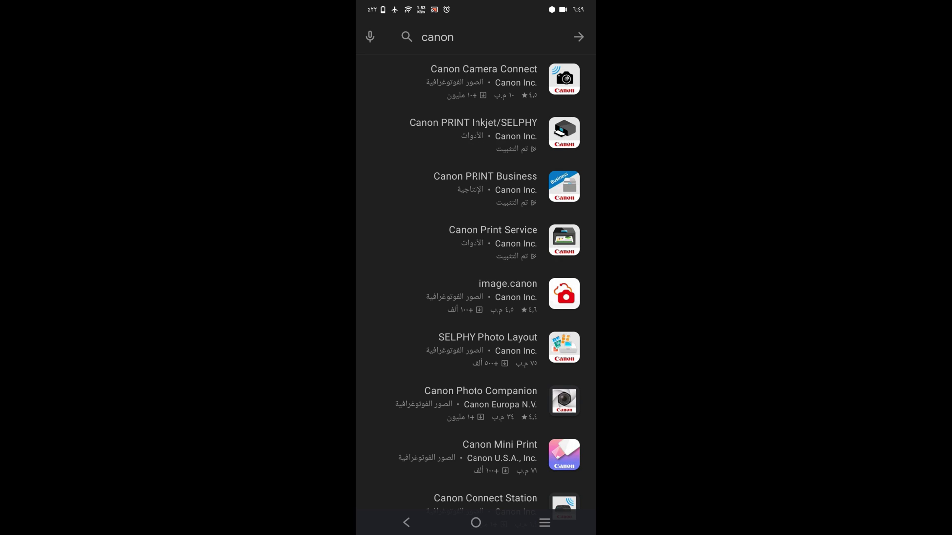
- Open Canon PRINT, agree to its license, and grant location access while using the app plus photo and media access
left_click(473, 133)
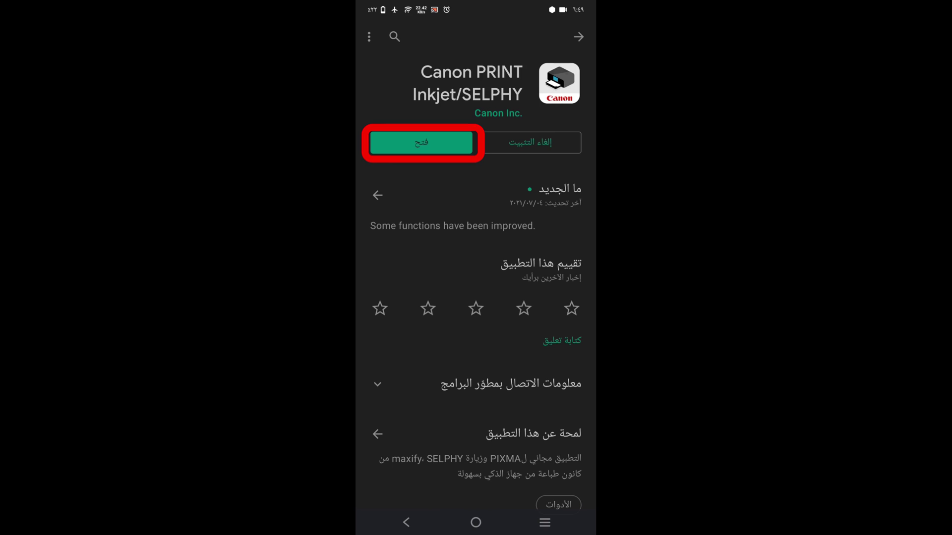
left_click(441, 143)
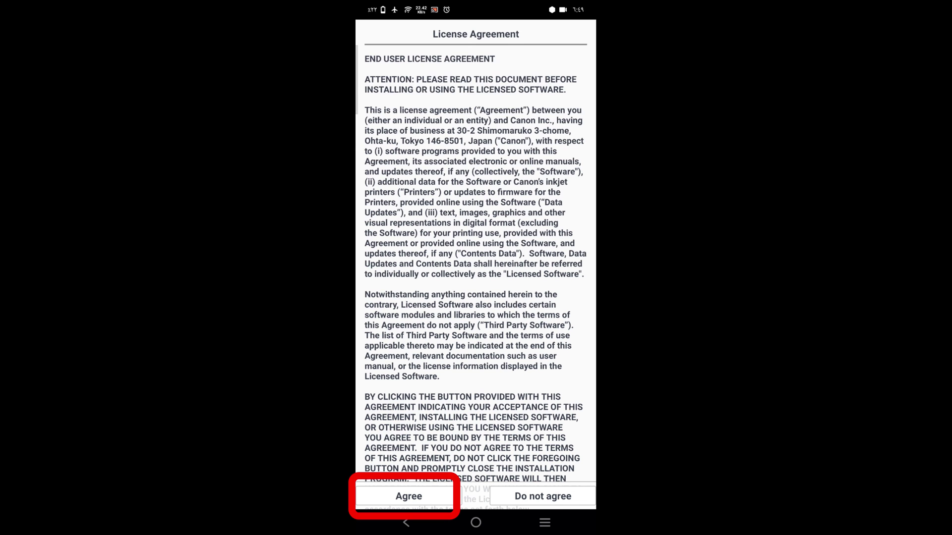
left_click(405, 497)
left_click(408, 496)
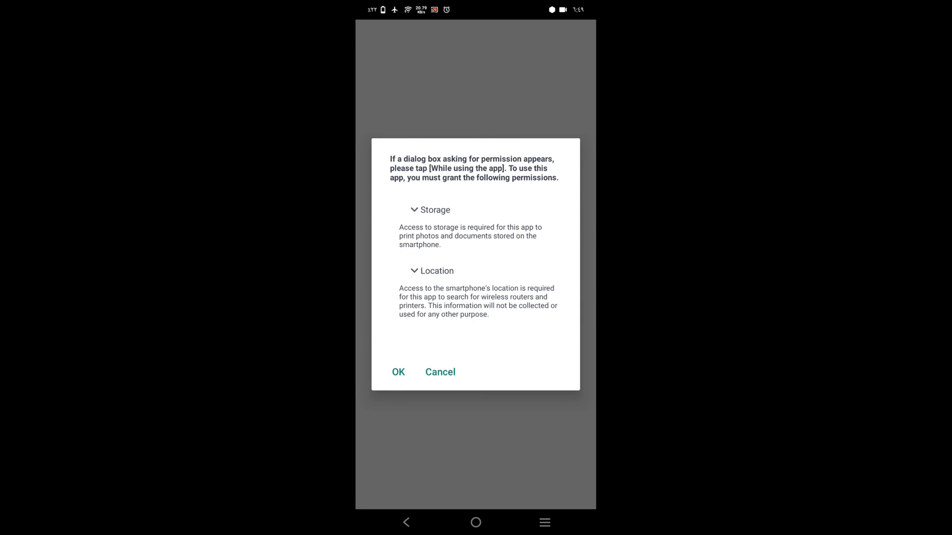
left_click(398, 371)
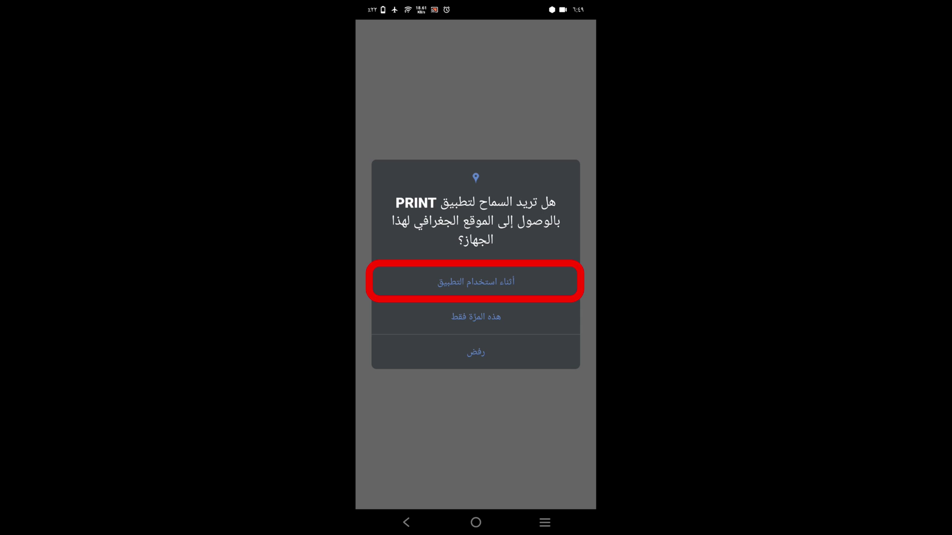
left_click(476, 282)
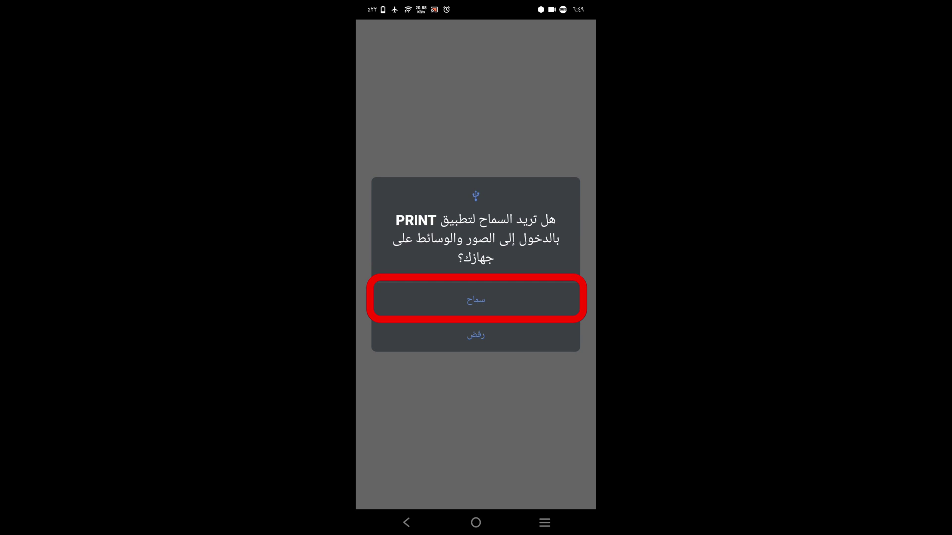
left_click(476, 299)
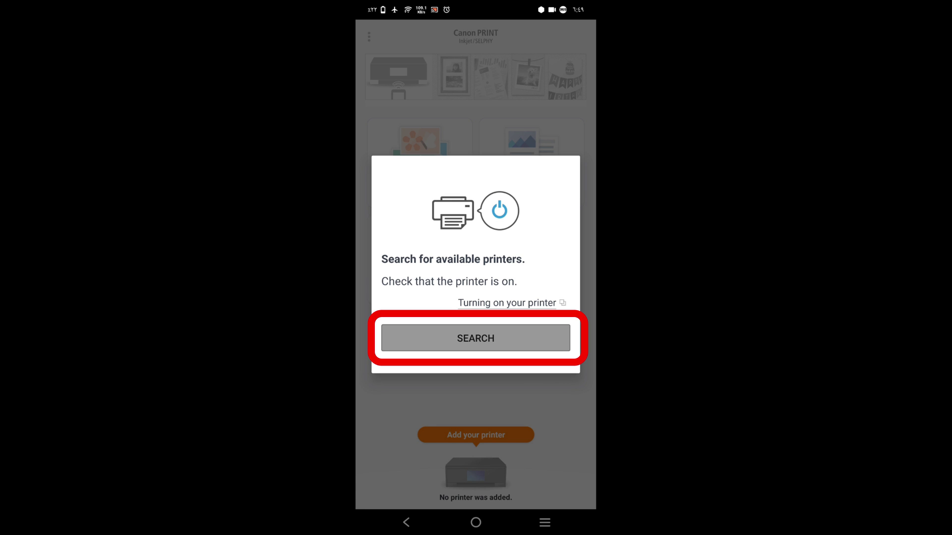
- Search for available printers to add the G3010 series, closing the online setup guide prompt and leaving the try-out page
left_click(534, 340)
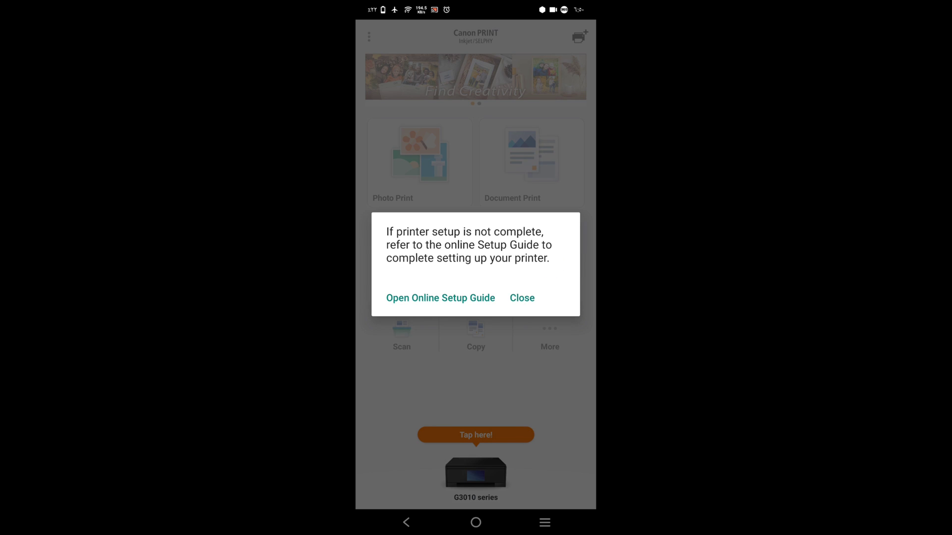
left_click(522, 298)
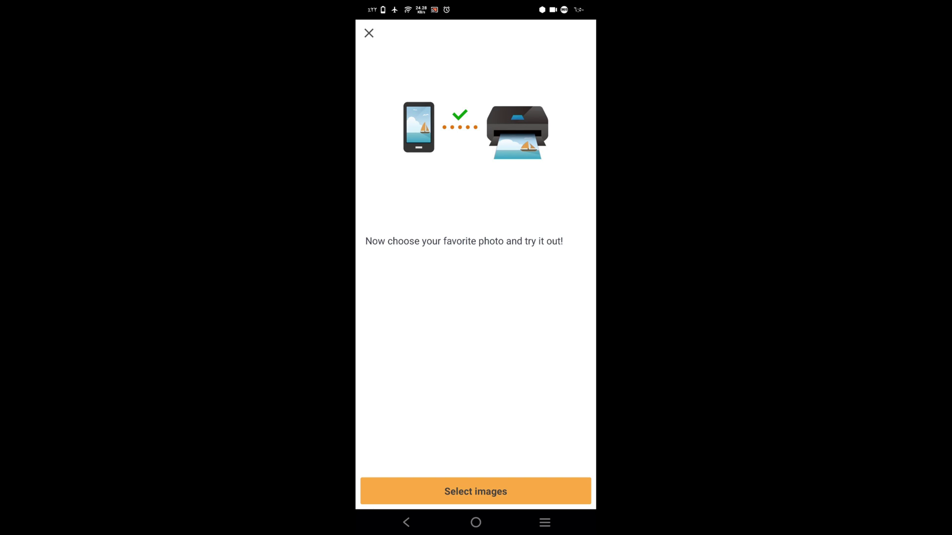
left_click(406, 523)
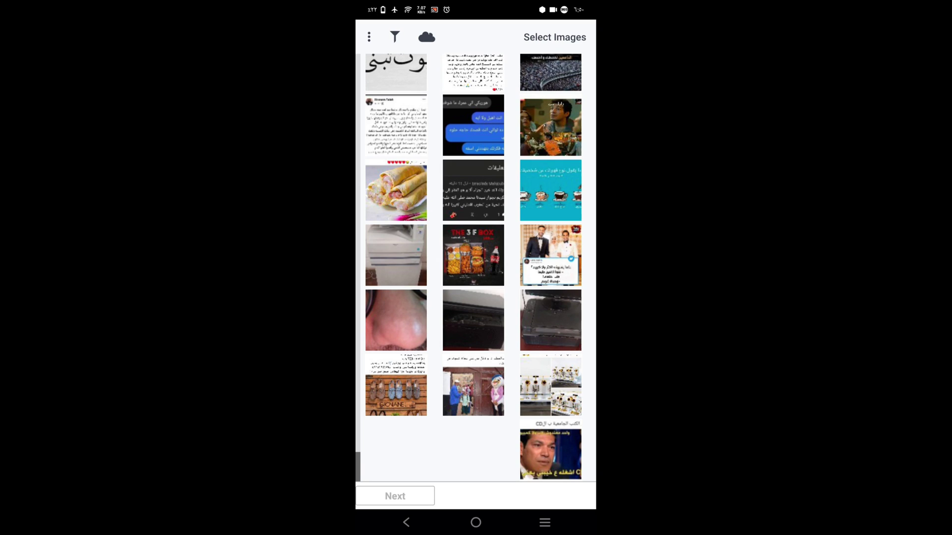
- Select the photo of the black printer on the desk and continue to its print preview
left_click(550, 320)
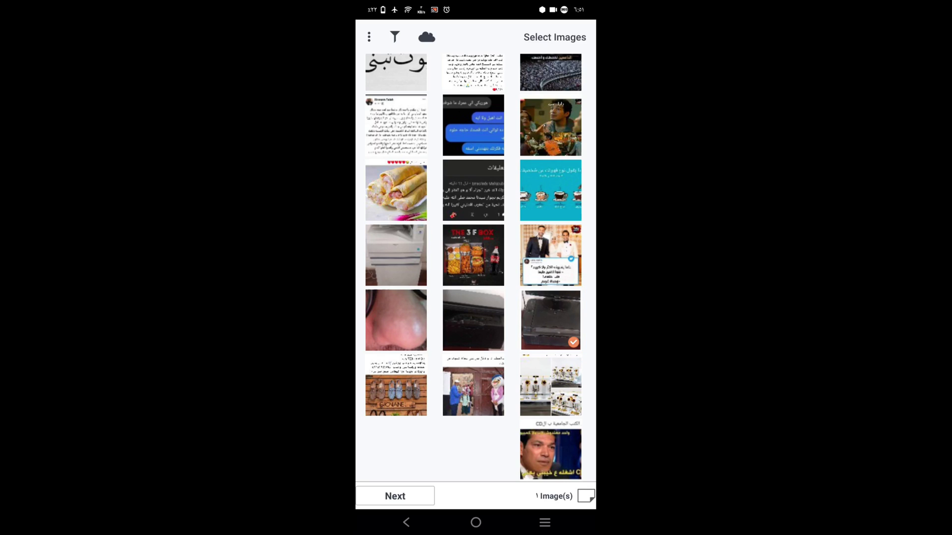
left_click(395, 496)
left_click(436, 317)
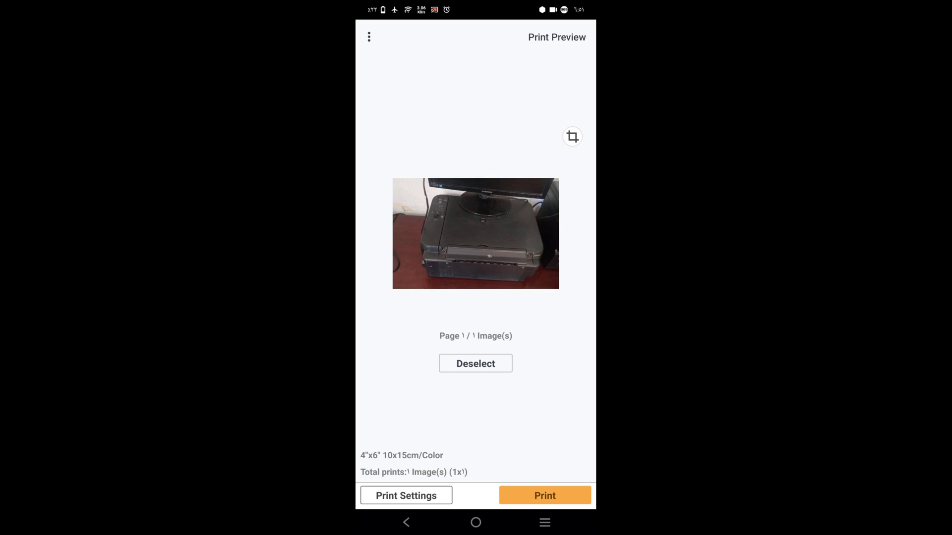
- Open the photo's print settings and set the number of copies to 2
left_click(406, 496)
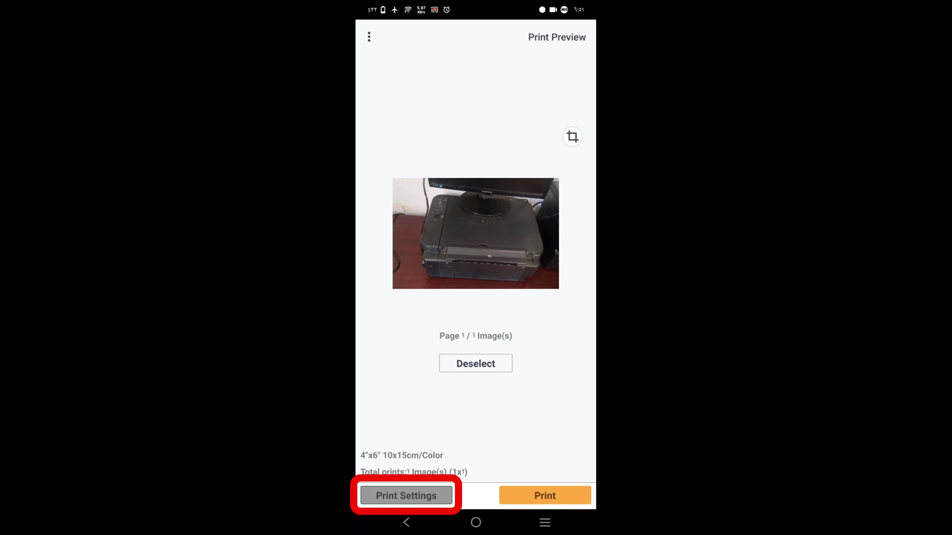
left_click(574, 71)
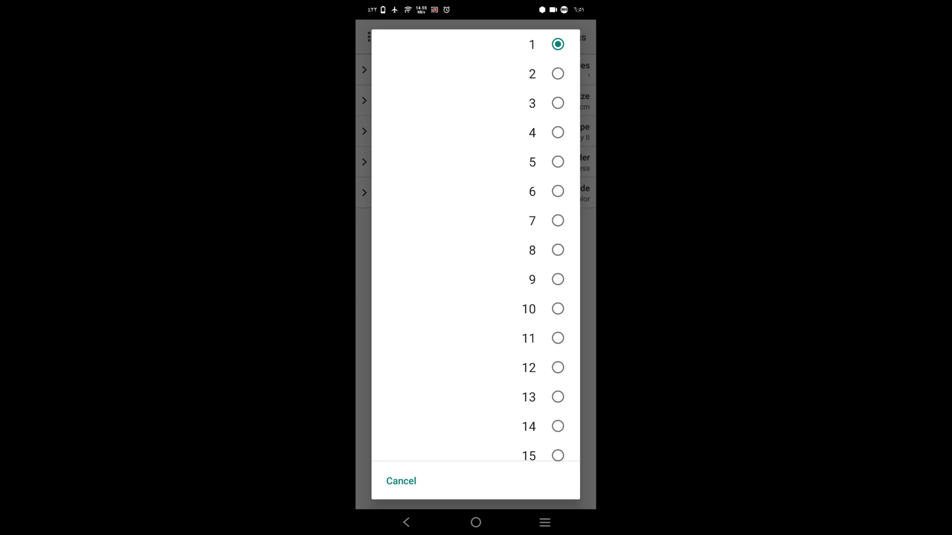
scroll(496, 271, "down", 20)
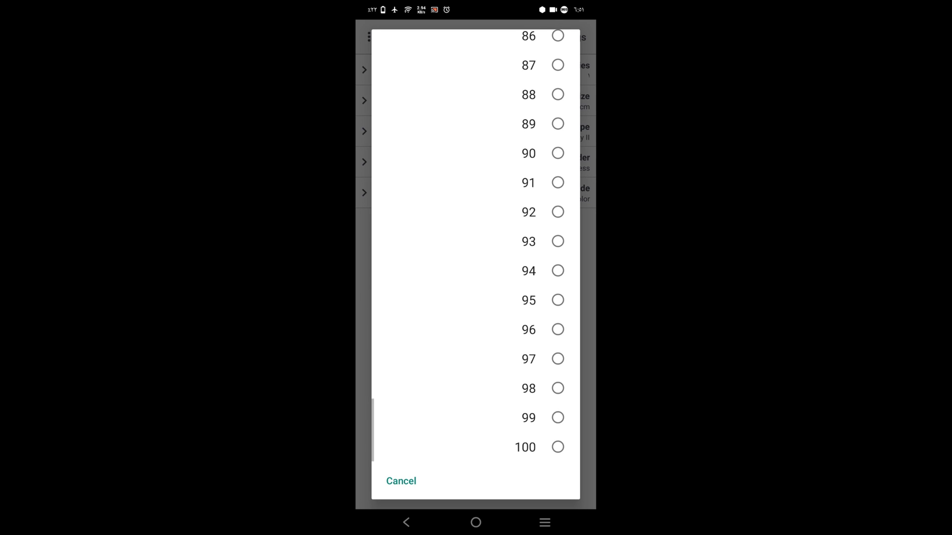
scroll(496, 272, "up", 10)
scroll(496, 271, "up", 13)
left_click(545, 78)
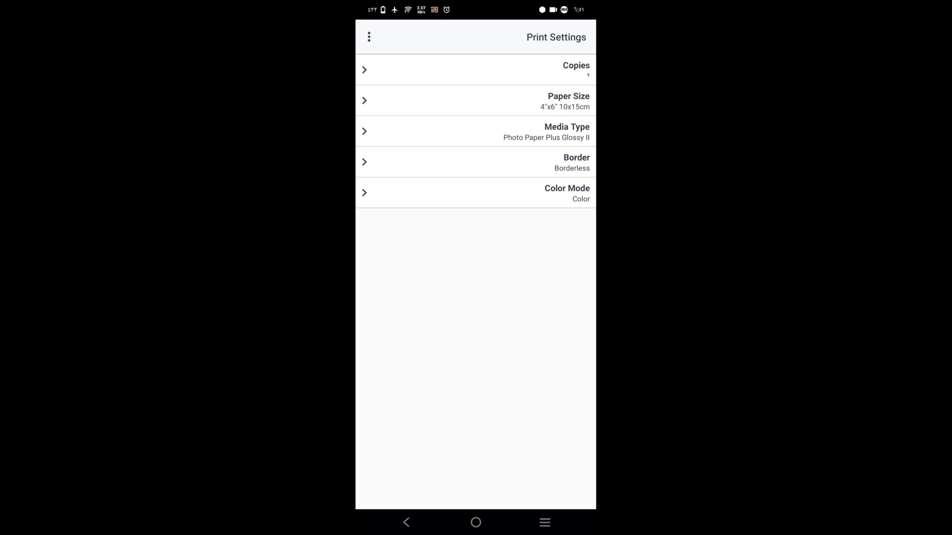
- Set the paper size to A4, switch the media type to Plain Paper, and change it back to Photo Paper Plus Glossy II
left_click(575, 102)
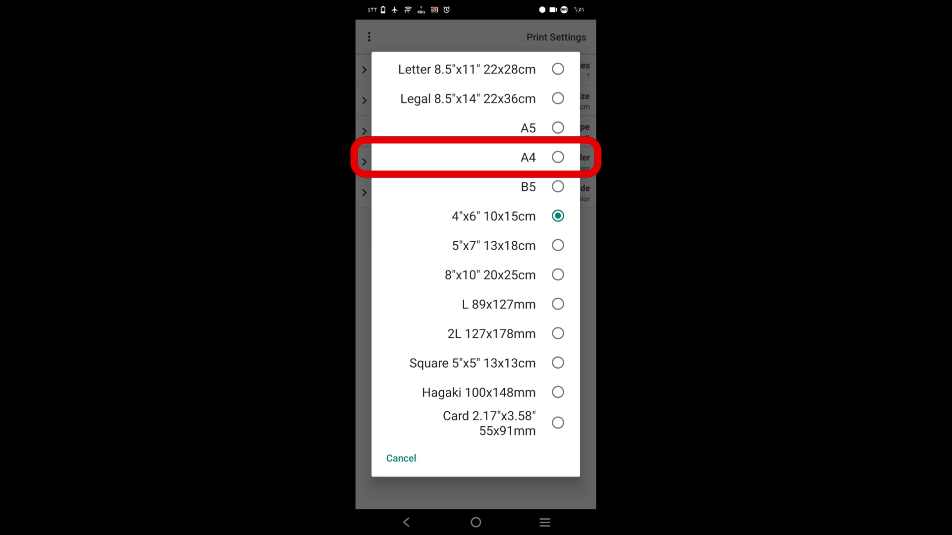
left_click(528, 158)
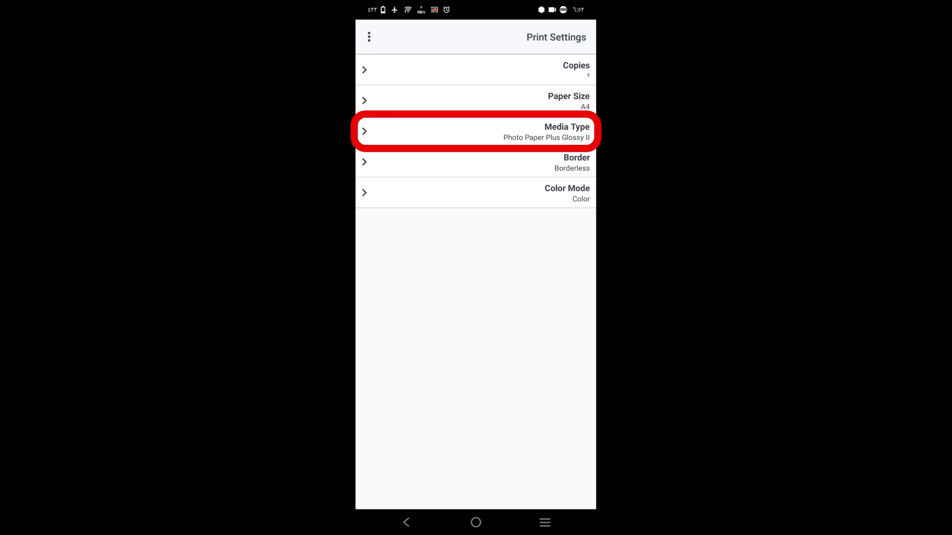
left_click(546, 131)
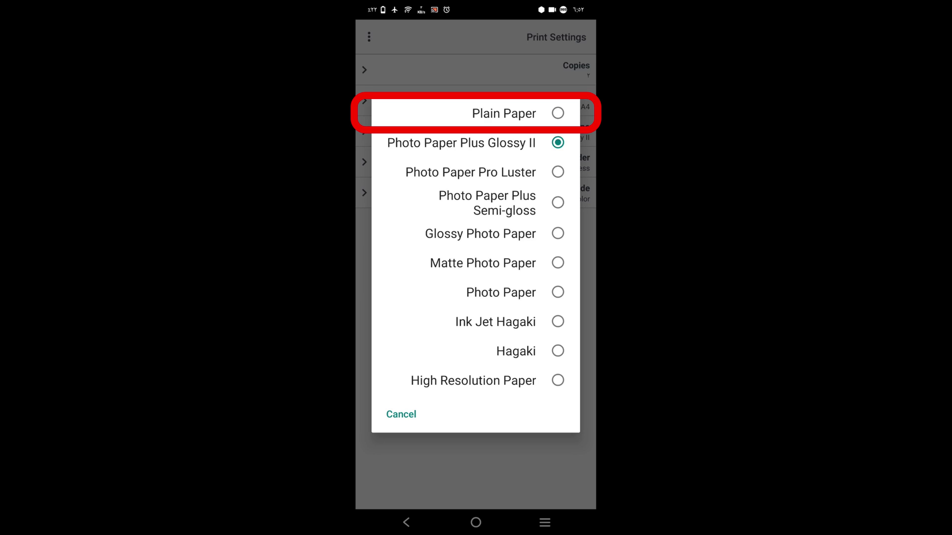
left_click(504, 114)
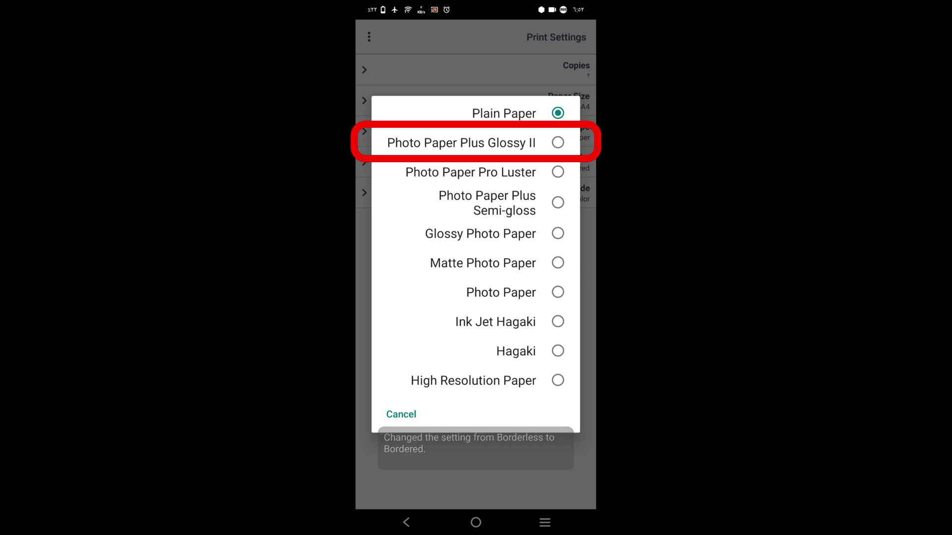
left_click(543, 145)
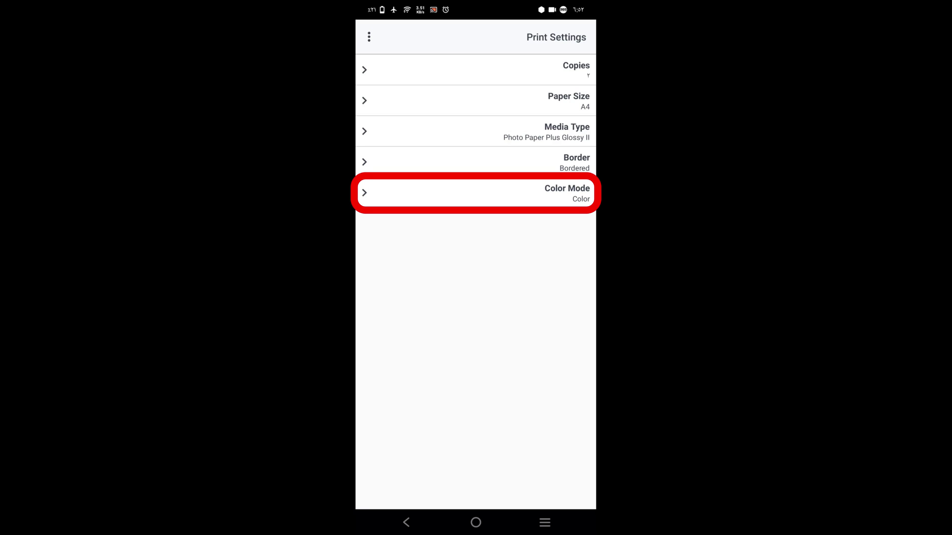
- Check the color mode options, keep Color, and return to the print preview, declining the Online Manual's paper replacement instructions
left_click(496, 192)
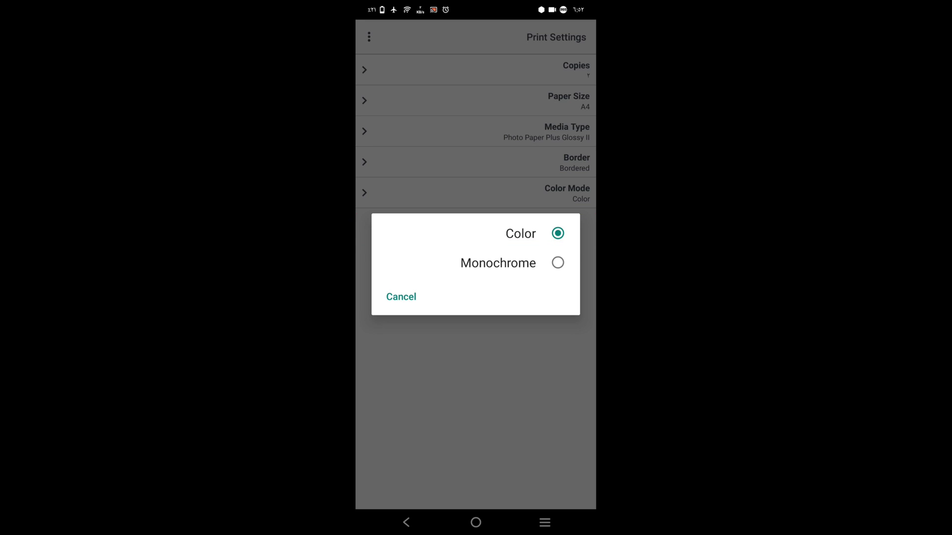
left_click(401, 298)
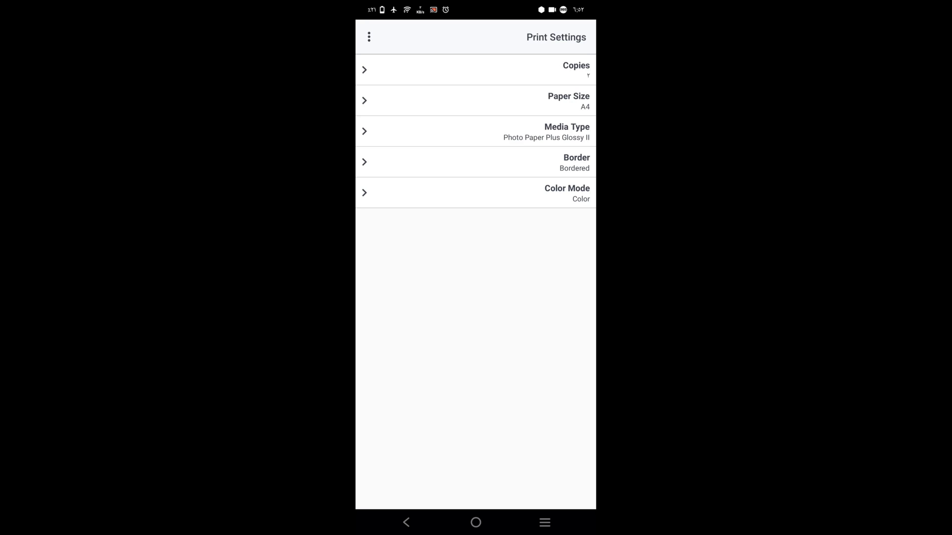
left_click(405, 522)
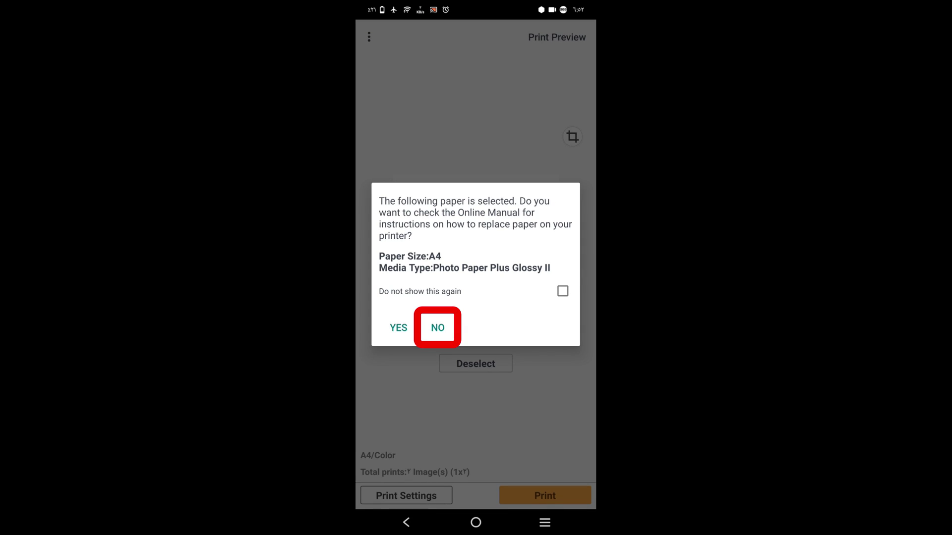
left_click(437, 327)
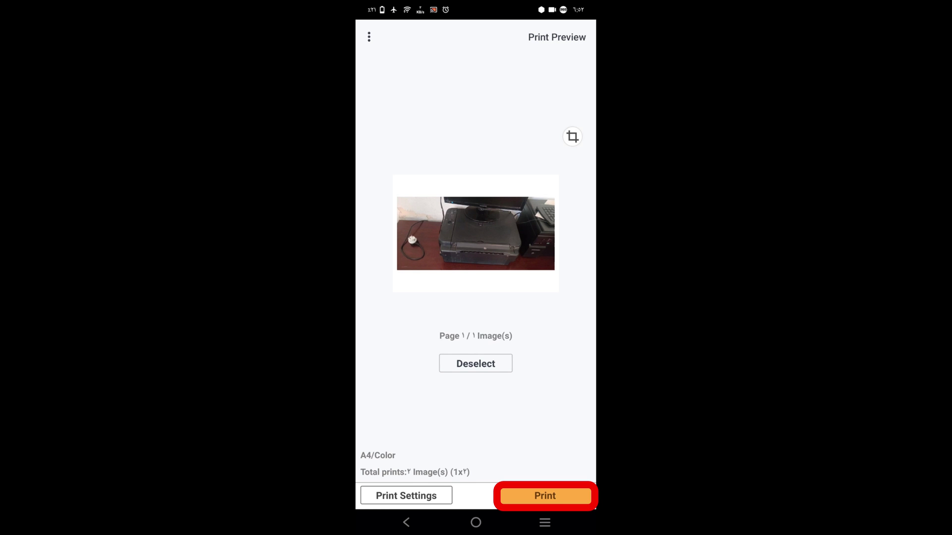